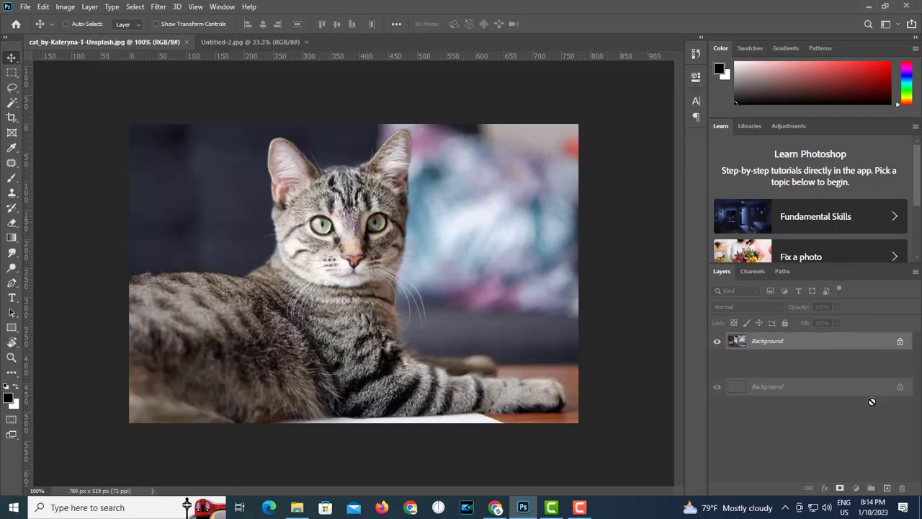
# Step: Add another copy of the cat photo layer and select the cat as subject on the top copy
pyautogui.moveTo(888, 488); pyautogui.dragTo(886, 487)
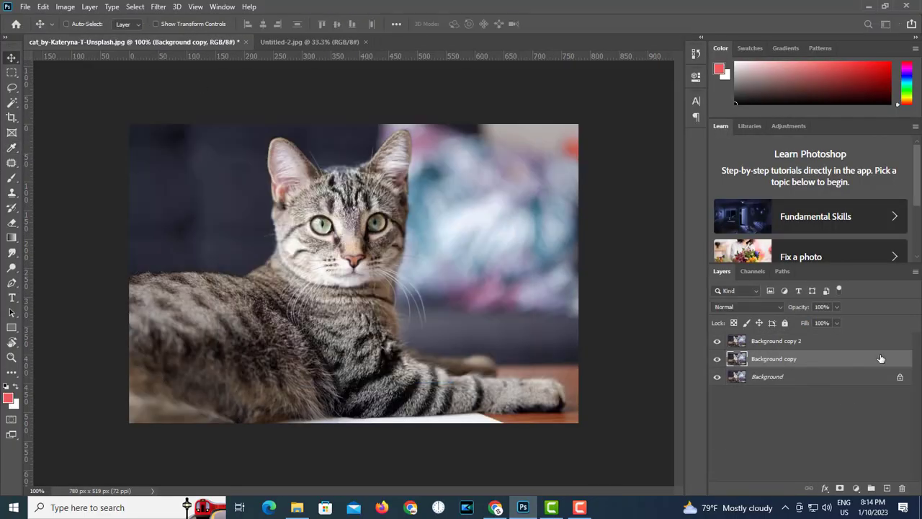
pyautogui.click(846, 341)
pyautogui.click(135, 6)
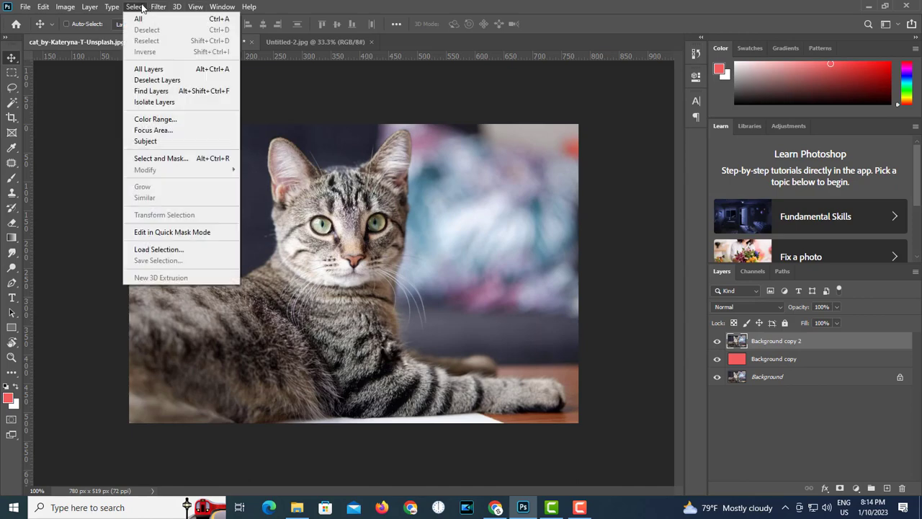
pyautogui.press('Escape')
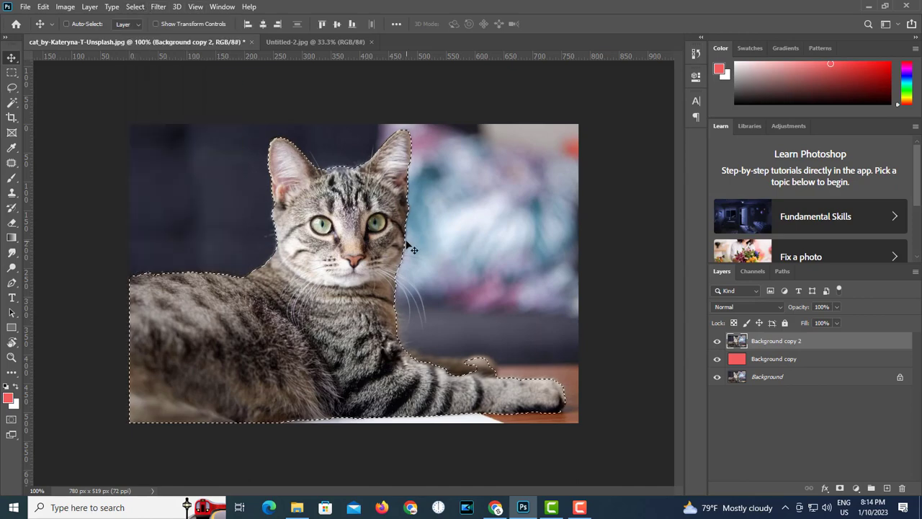
# Step: Open Select and Mask on the cat and zoom into the whiskers with a smaller brush
pyautogui.click(468, 24)
pyautogui.scroll(3, 343, 268)
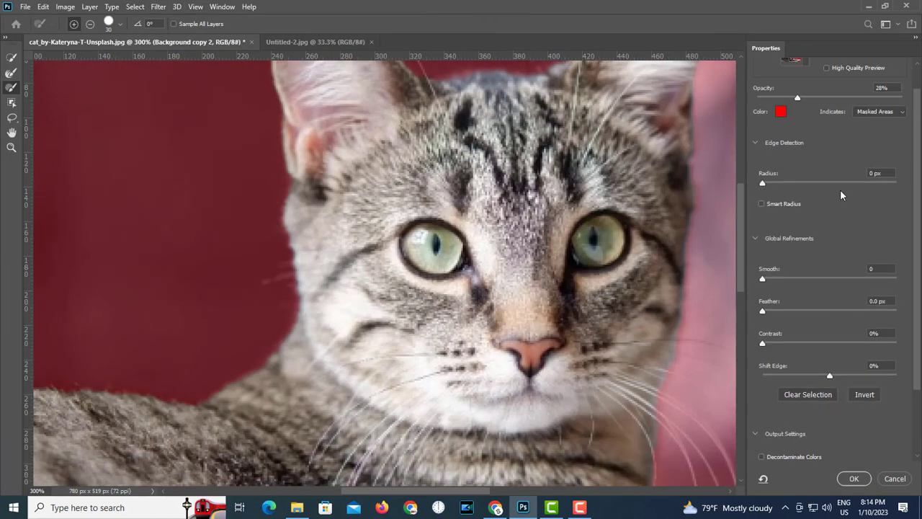
pyautogui.press('b')
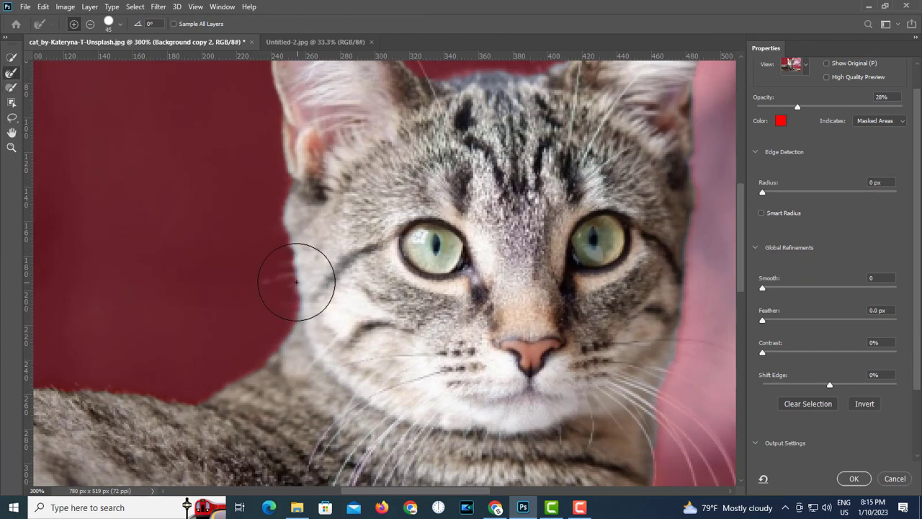
pyautogui.scroll(3, 367, 240)
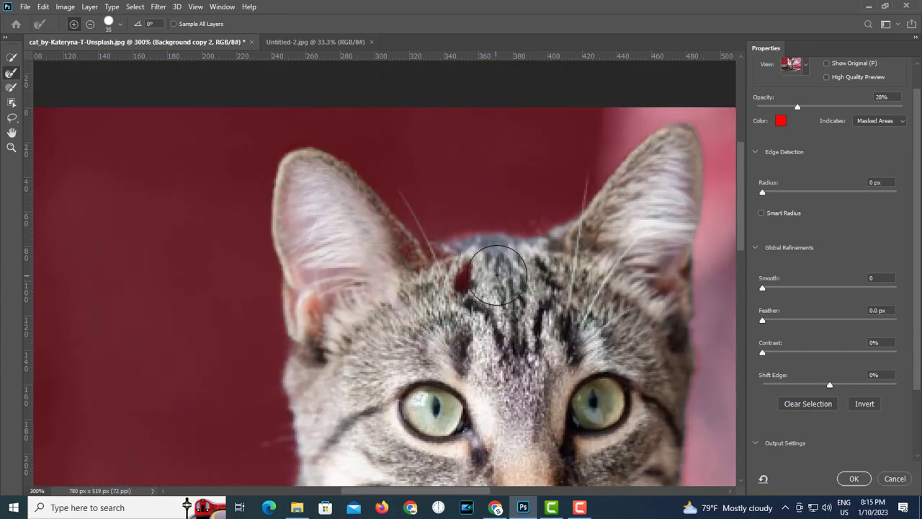
pyautogui.hscroll(1, 583, 251)
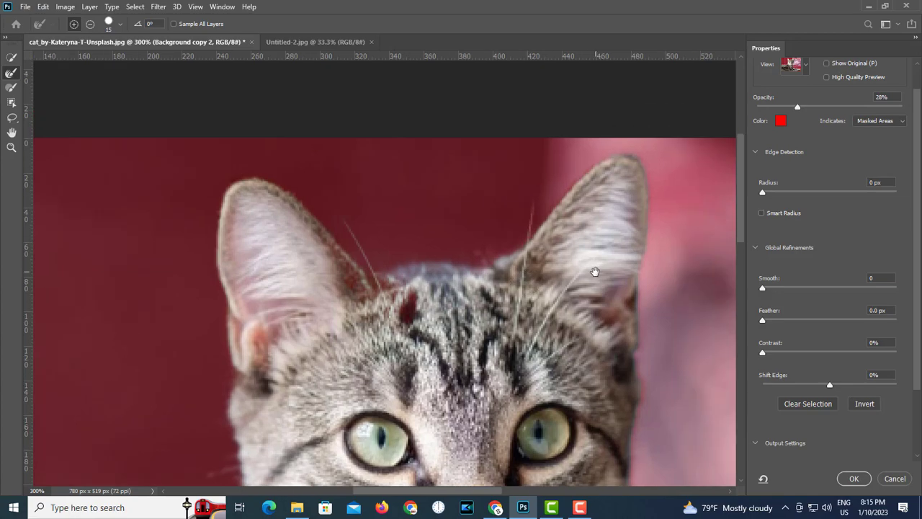
pyautogui.hscroll(1, 594, 269)
pyautogui.scroll(-2, 509, 280)
pyautogui.scroll(-2, 500, 247)
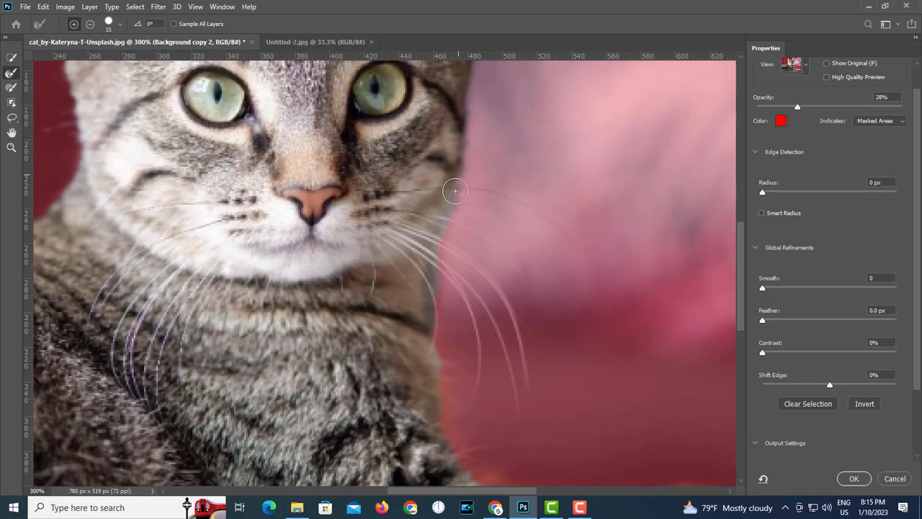
pyautogui.scroll(-1, 432, 367)
pyautogui.scroll(-2, 423, 361)
pyautogui.scroll(3, 432, 354)
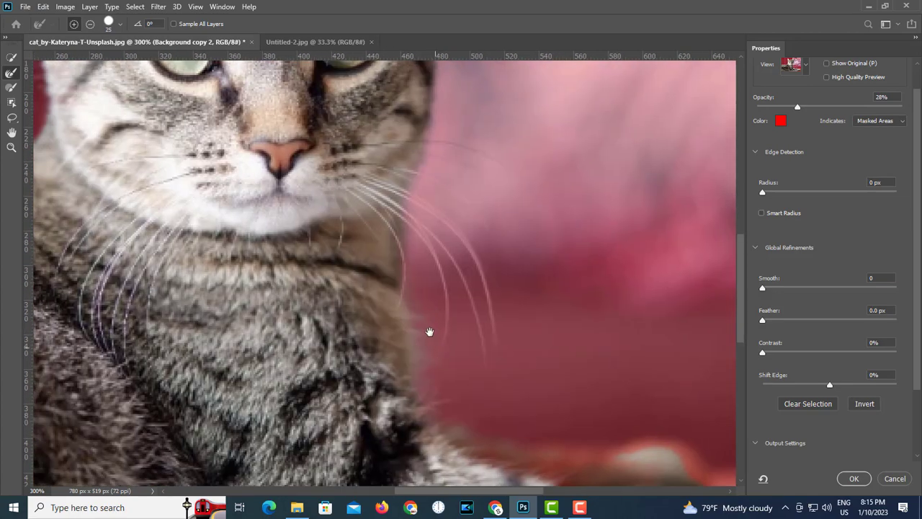
pyautogui.press('[')
pyautogui.press('[')
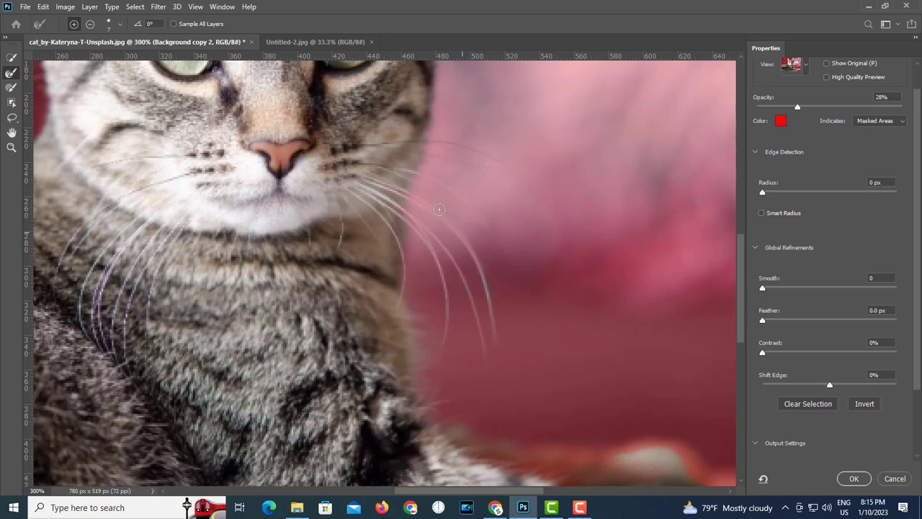
# Step: Sweep the Refine Edge Brush along four of the cat's whiskers
pyautogui.press('b')
pyautogui.moveTo(406, 189); pyautogui.dragTo(466, 239)
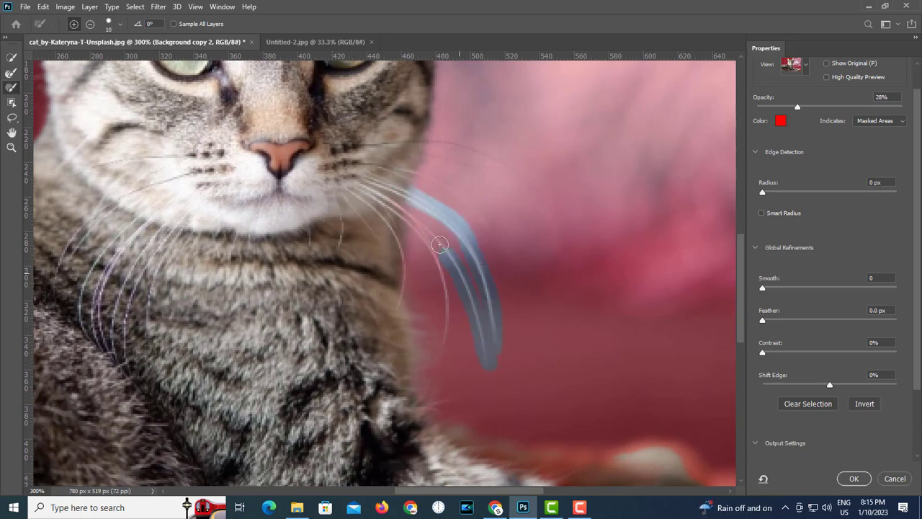
pyautogui.moveTo(405, 190); pyautogui.dragTo(442, 349)
pyautogui.moveTo(399, 174); pyautogui.dragTo(508, 246)
pyautogui.moveTo(426, 144); pyautogui.dragTo(547, 196)
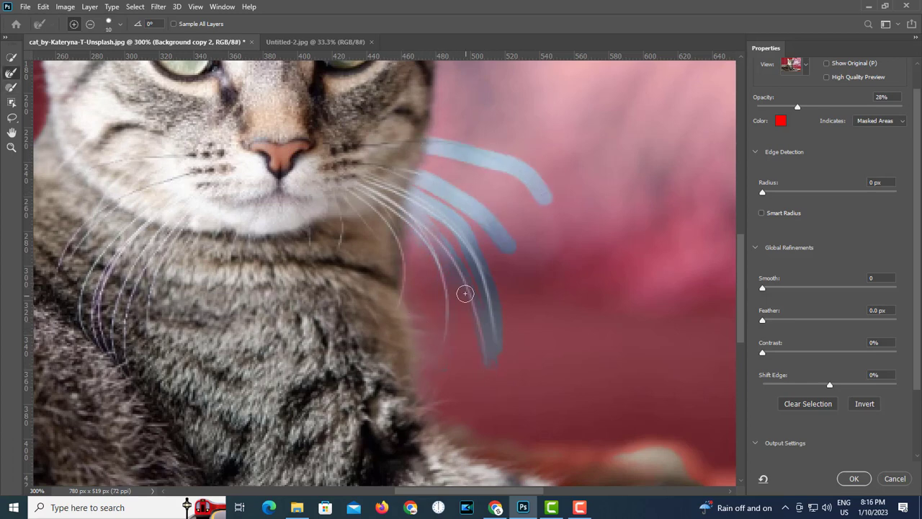
pyautogui.press(']')
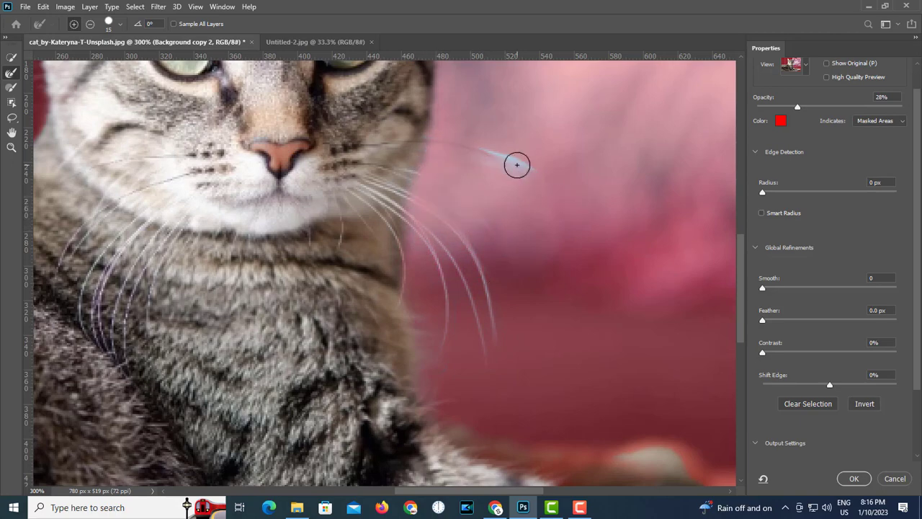
pyautogui.scroll(3, 518, 245)
pyautogui.scroll(3, 490, 317)
# Step: Touch up the paw and cheek edges with the Brush and Refine Edge tools, then fit the view
pyautogui.press('b')
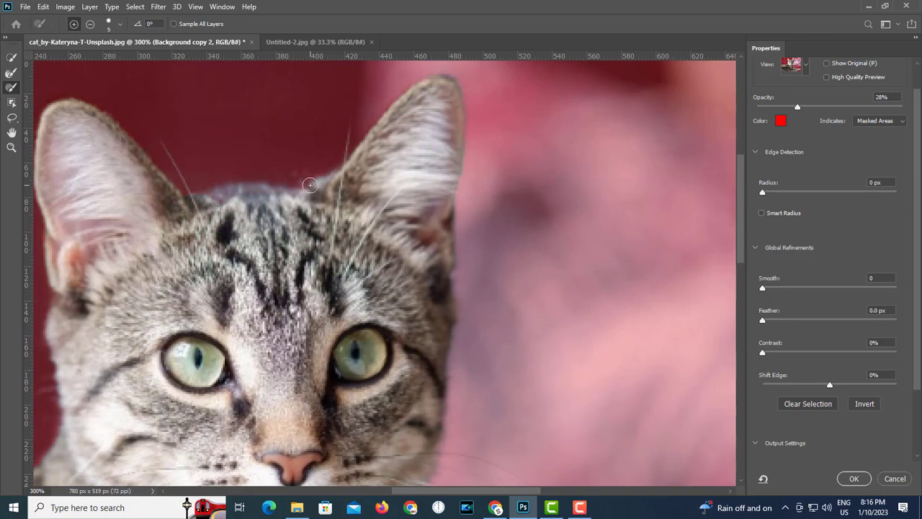
pyautogui.scroll(-3, 533, 339)
pyautogui.scroll(-2, 522, 335)
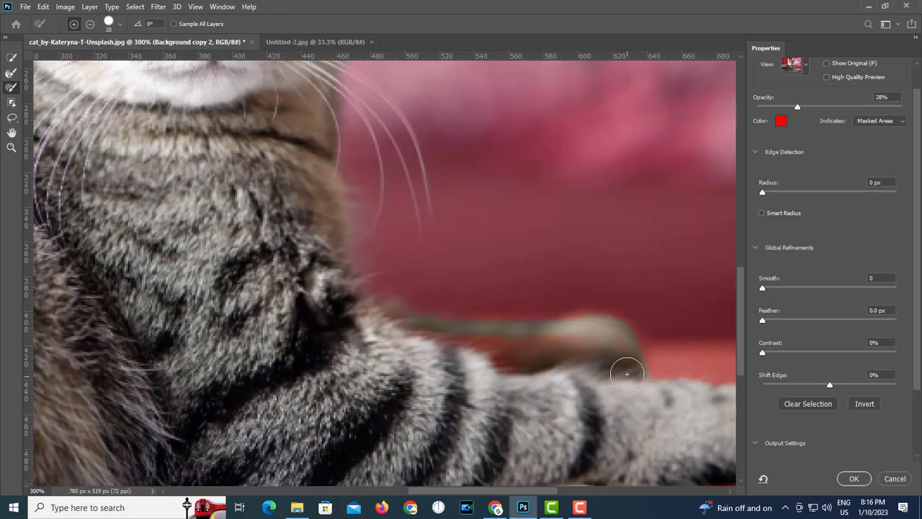
pyautogui.scroll(1, 425, 315)
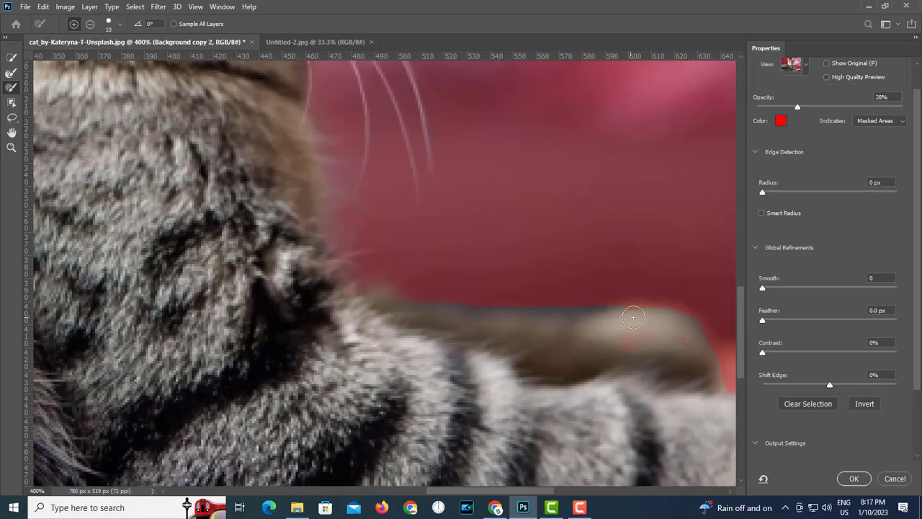
pyautogui.moveTo(612, 327); pyautogui.dragTo(450, 295)
pyautogui.moveTo(155, 258); pyautogui.dragTo(234, 367)
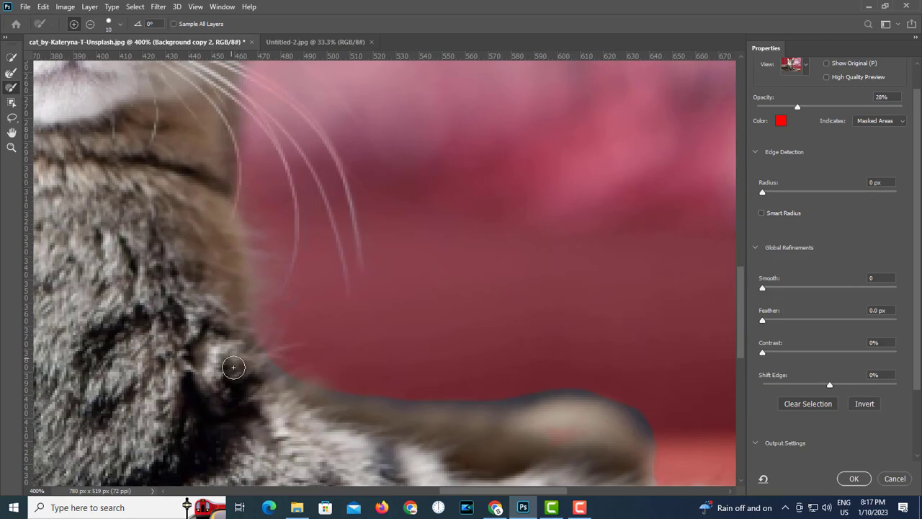
pyautogui.press('r')
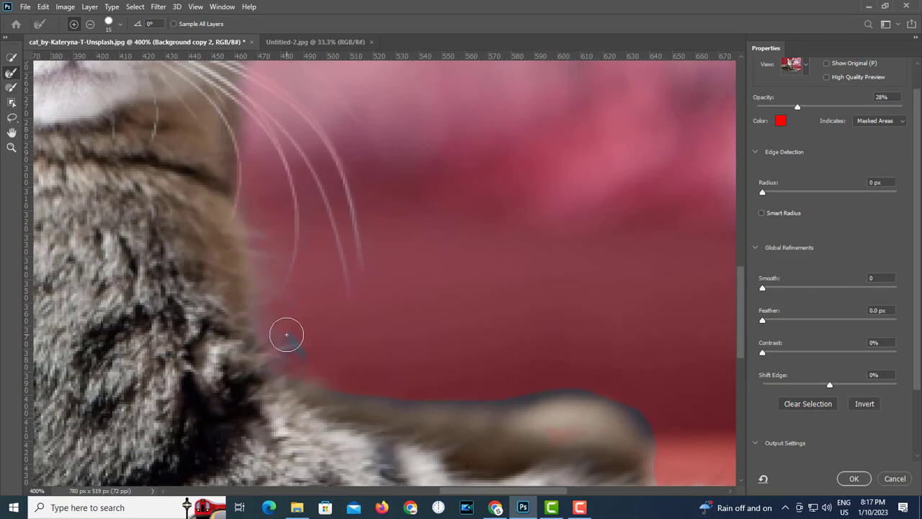
pyautogui.scroll(-2, 286, 334)
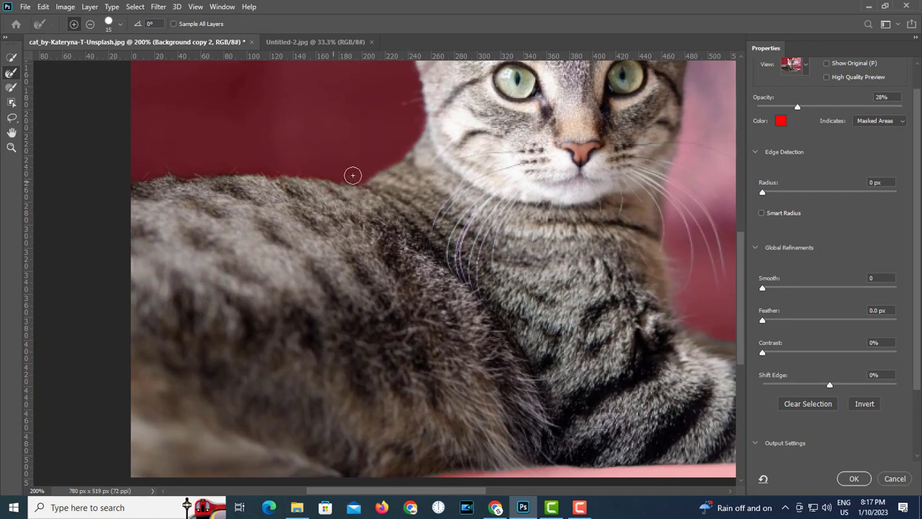
pyautogui.hotkey('ctrl', '0')
pyautogui.scroll(-2, 853, 417)
pyautogui.scroll(-2, 853, 417)
# Step: Output the refined selection as a layer mask and zoom in with a small white mask brush
pyautogui.click(854, 478)
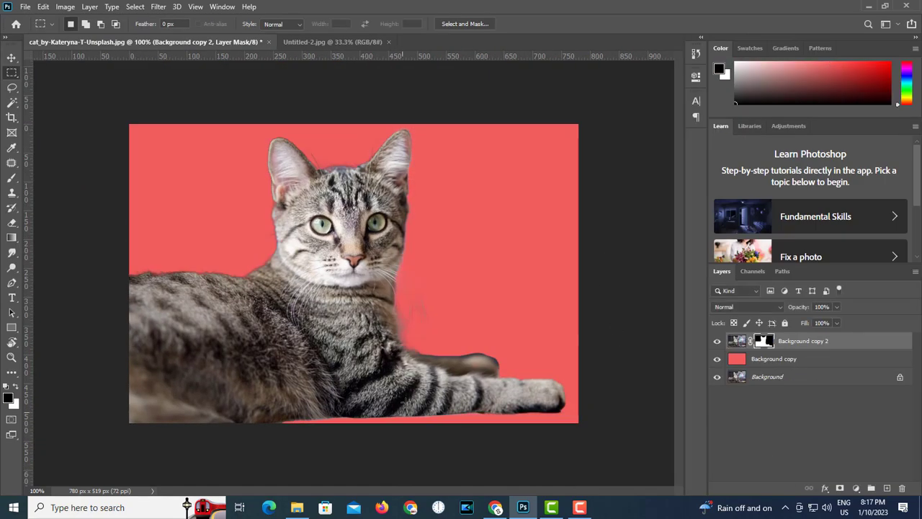
pyautogui.press('v')
pyautogui.scroll(2, 222, 284)
pyautogui.press('b')
pyautogui.press('x')
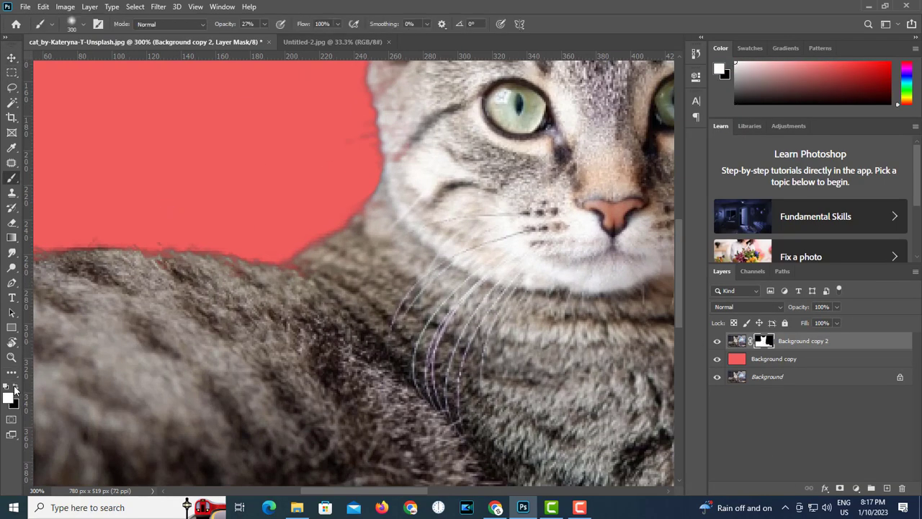
pyautogui.press('[')
pyautogui.press('[')
pyautogui.press('[')
pyautogui.scroll(3, 370, 211)
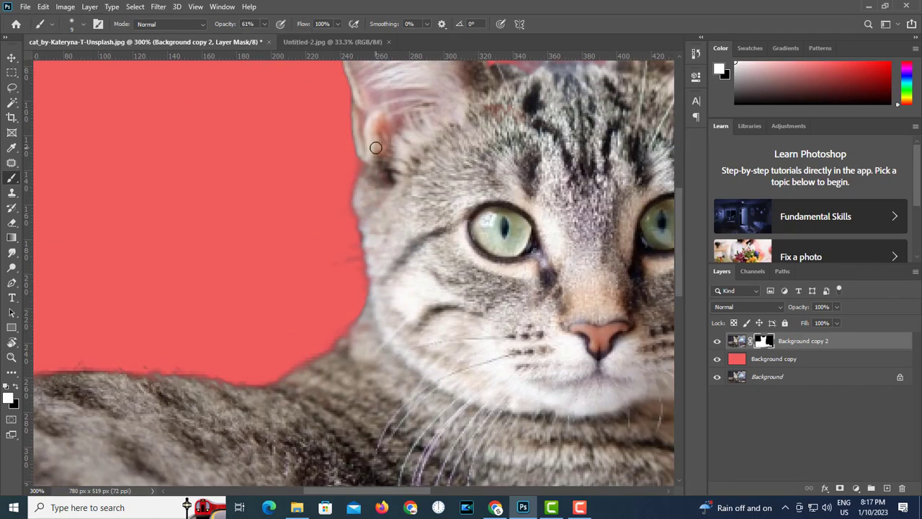
pyautogui.scroll(5, 375, 148)
pyautogui.hscroll(2, 406, 308)
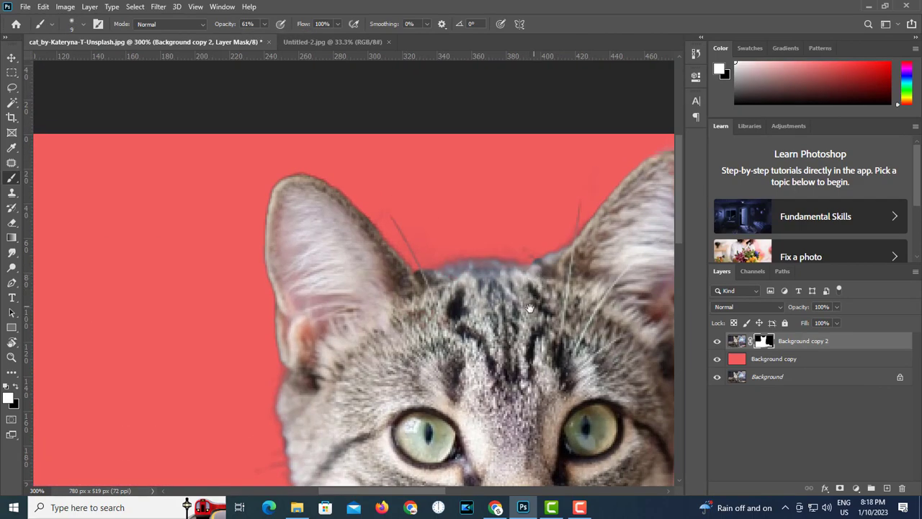
pyautogui.hscroll(3, 529, 308)
pyautogui.scroll(2, 505, 209)
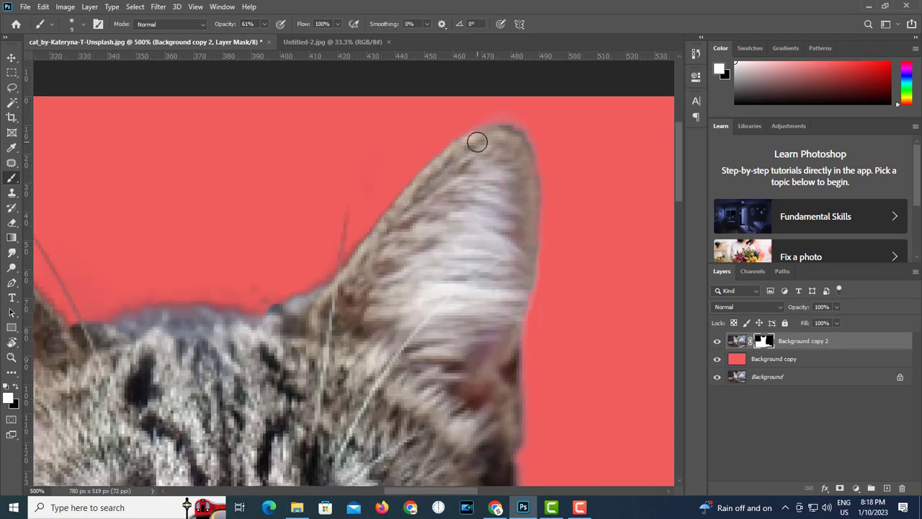
# Step: Hide the red Background copy layer to inspect the cat cut-out up close
pyautogui.scroll(-5, 483, 324)
pyautogui.scroll(-4, 432, 281)
pyautogui.scroll(-1, 400, 213)
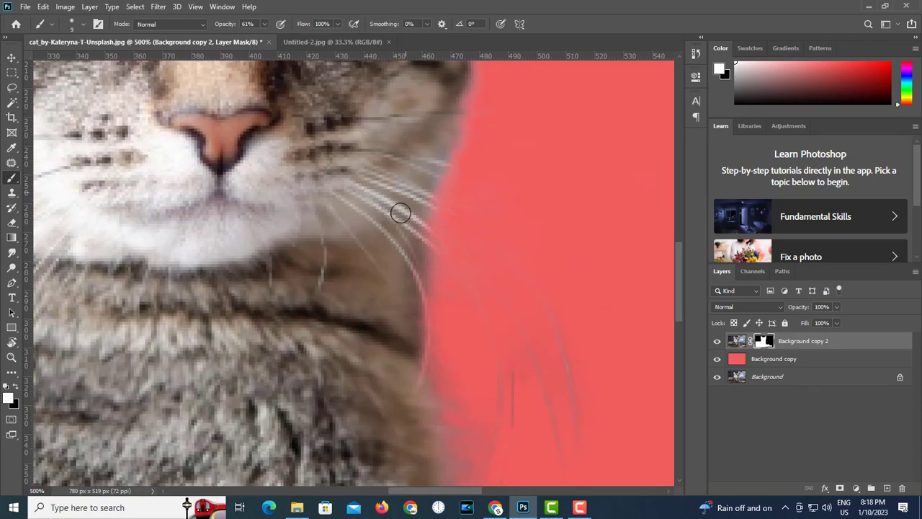
pyautogui.scroll(-3, 408, 230)
pyautogui.scroll(-2, 380, 309)
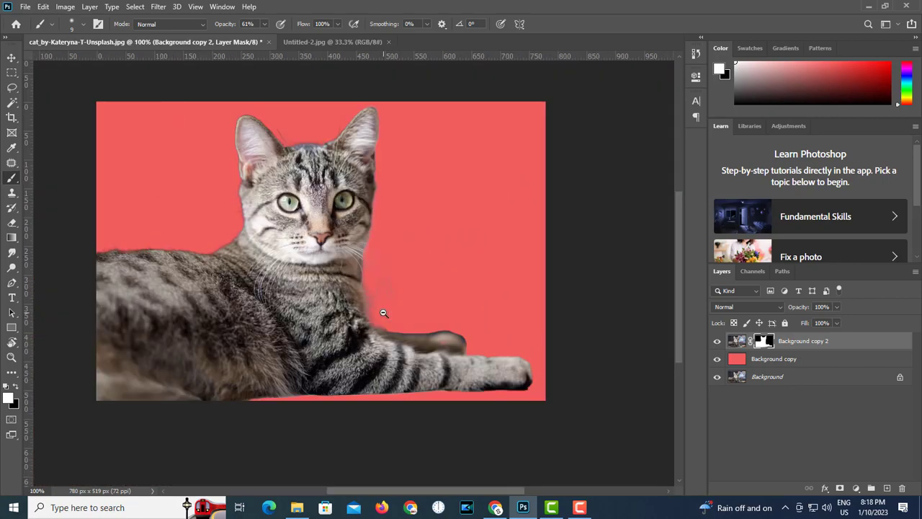
pyautogui.click(716, 357)
pyautogui.scroll(1, 354, 312)
pyautogui.hscroll(-2, 354, 311)
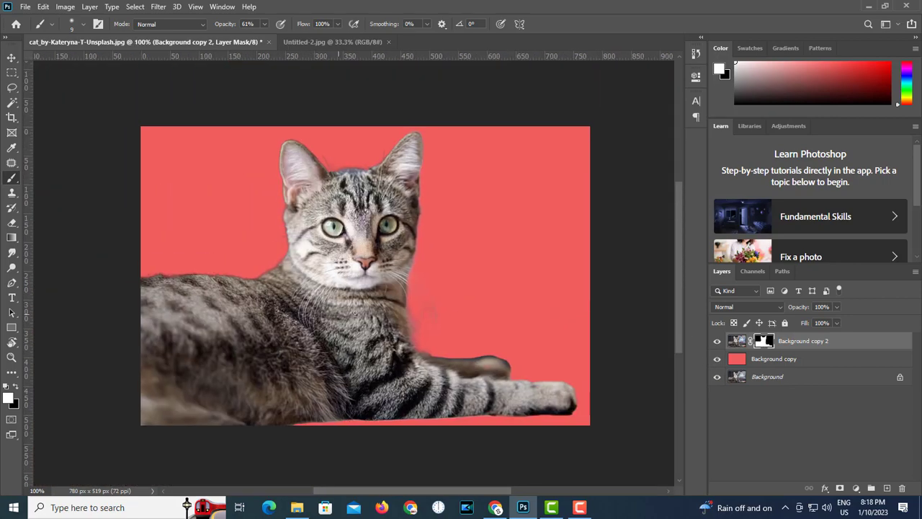
pyautogui.press('v')
pyautogui.scroll(2, 450, 322)
pyautogui.scroll(2, 397, 354)
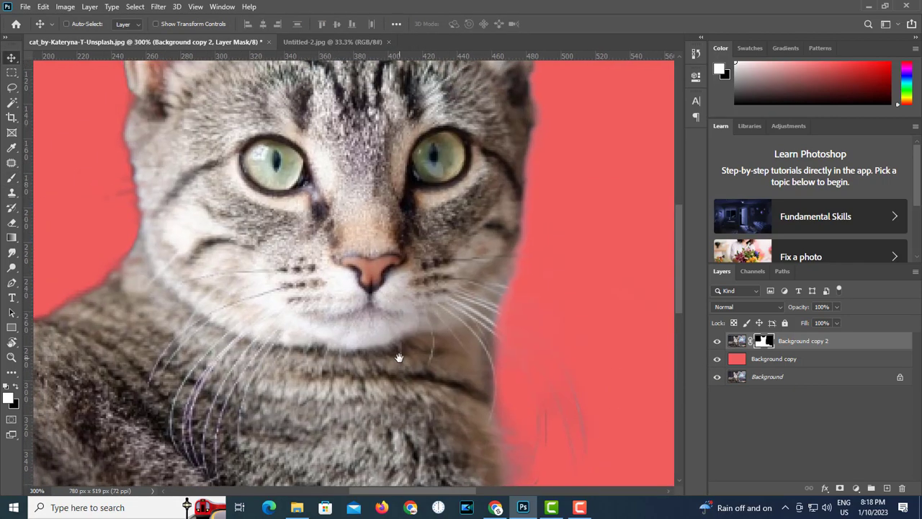
pyautogui.scroll(-3, 402, 268)
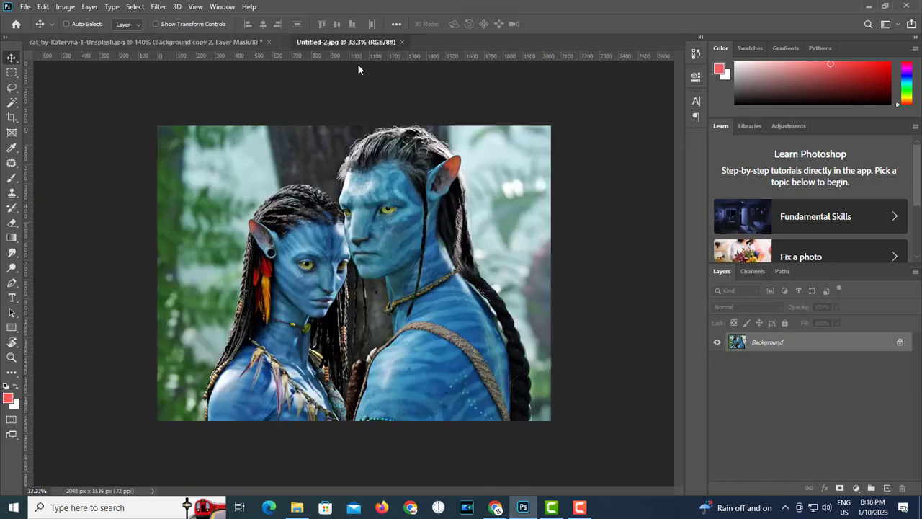
# Step: Sample the Na'vi skin blue and fill a new layer inside the cat's outline with it
pyautogui.moveTo(306, 42); pyautogui.dragTo(481, 136)
pyautogui.scroll(2, 518, 313)
pyautogui.press('i')
pyautogui.click(518, 313)
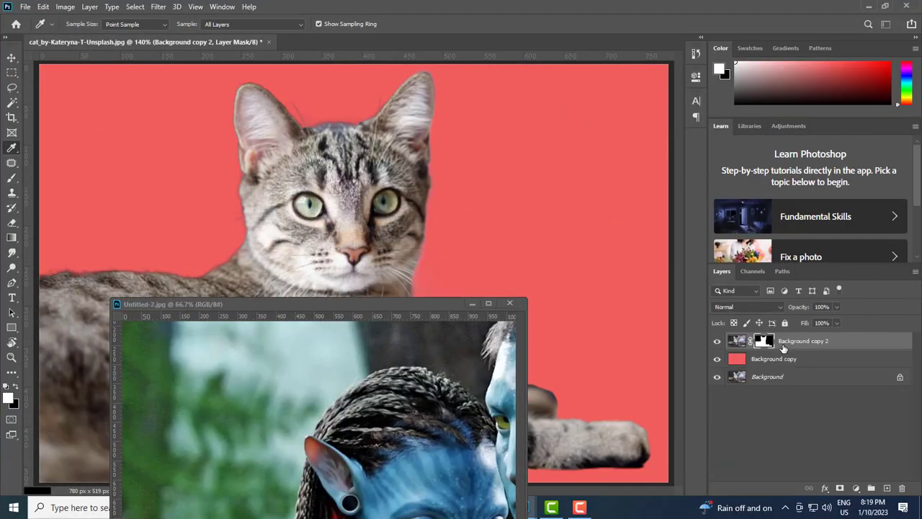
pyautogui.keyDown('ctrl'); pyautogui.click(766, 341); pyautogui.keyUp('ctrl')
pyautogui.click(886, 488)
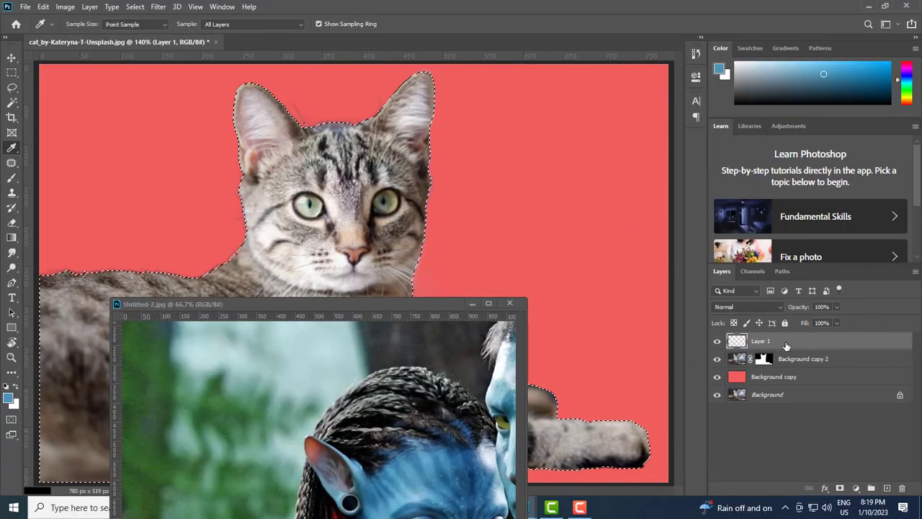
pyautogui.hotkey('alt', 'BackSpace')
pyautogui.hotkey('ctrl', 'd')
# Step: Erase stray blue paint and set the blue layer to Linear Light
pyautogui.press('v')
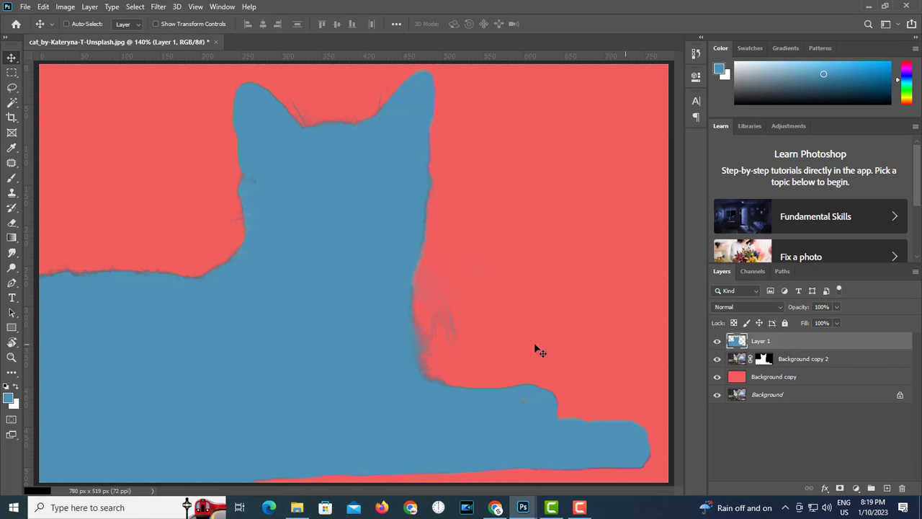
pyautogui.keyDown('alt'); pyautogui.scroll(2, 453, 333); pyautogui.keyUp('alt')
pyautogui.press('e')
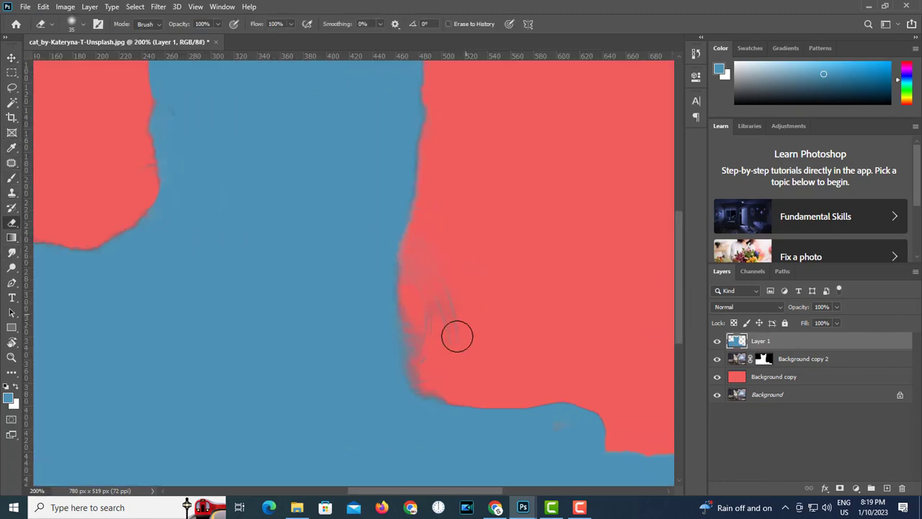
pyautogui.keyDown('alt'); pyautogui.scroll(-2, 406, 243); pyautogui.keyUp('alt')
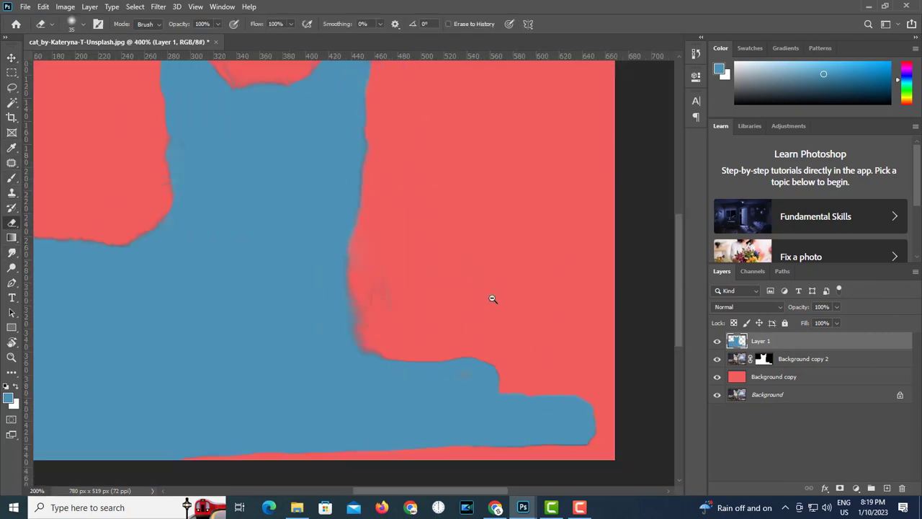
pyautogui.keyDown('alt'); pyautogui.scroll(-1, 490, 299); pyautogui.keyUp('alt')
pyautogui.click(749, 307)
pyautogui.click(742, 377)
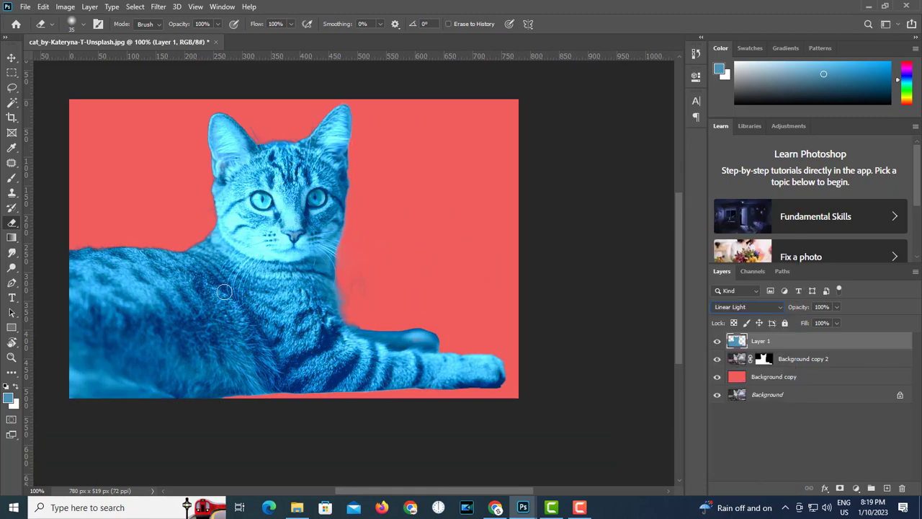
pyautogui.keyDown('ctrl'); pyautogui.click(760, 361); pyautogui.keyUp('ctrl')
# Step: Copy the selected cat onto Layer 2 and try the Darken blend mode on it
pyautogui.hotkey('ctrl', 'j')
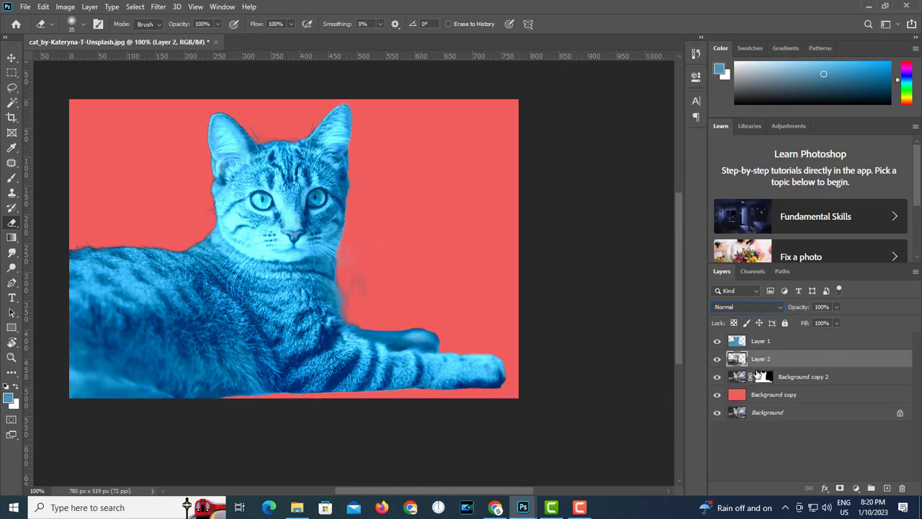
pyautogui.click(783, 309)
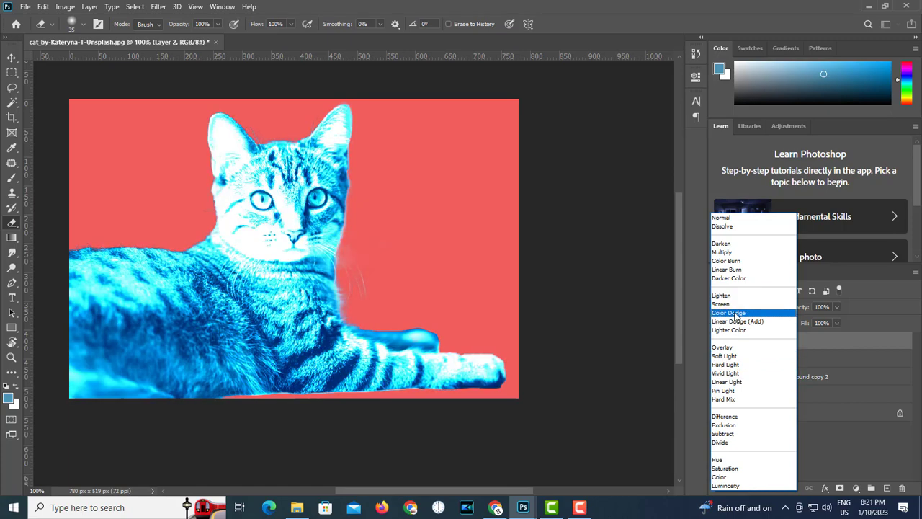
pyautogui.click(721, 244)
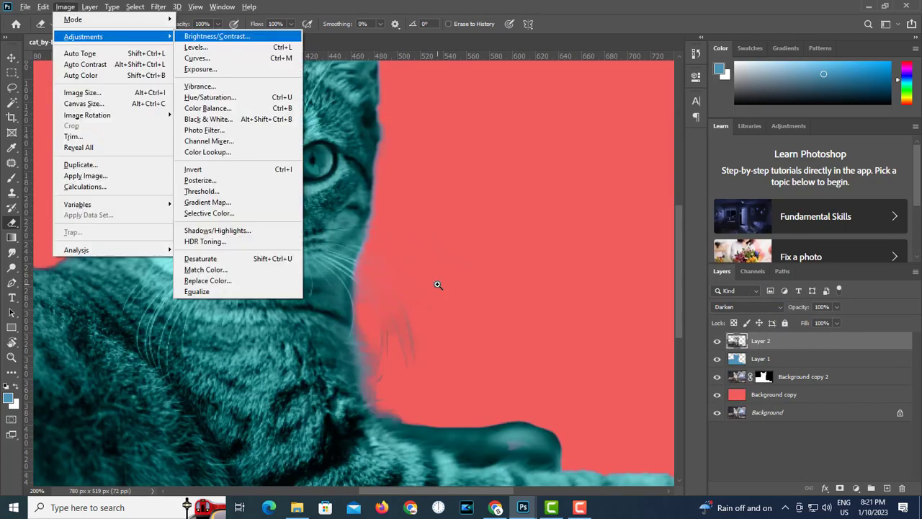
pyautogui.press('Return')
pyautogui.click(630, 168)
pyautogui.hotkey('ctrl', '-')
pyautogui.hotkey('ctrl', '-')
pyautogui.hotkey('ctrl', '-')
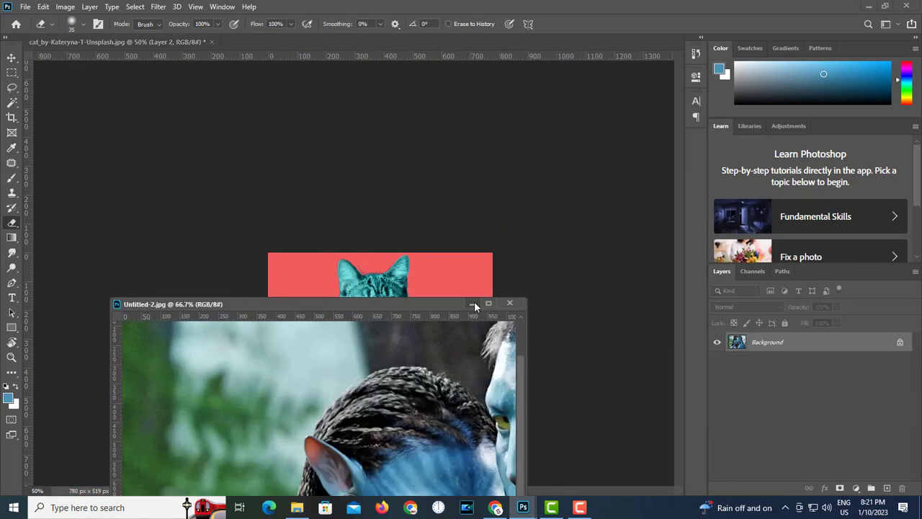
# Step: Set the copied cat layer to Multiply at 85% opacity
pyautogui.click(749, 307)
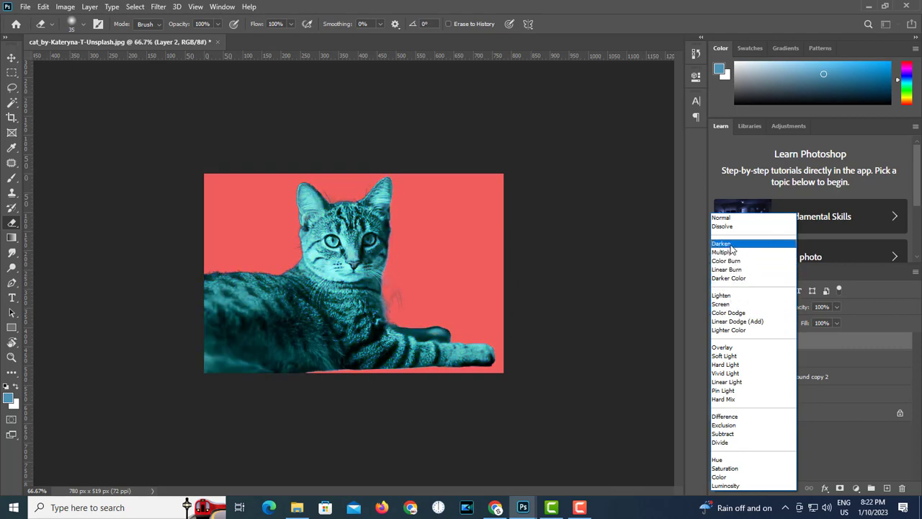
pyautogui.click(731, 252)
pyautogui.click(836, 307)
pyautogui.moveTo(839, 321)
pyautogui.mouseDown()
pyautogui.moveTo(812, 322)
pyautogui.moveTo(831, 323)
pyautogui.mouseUp()
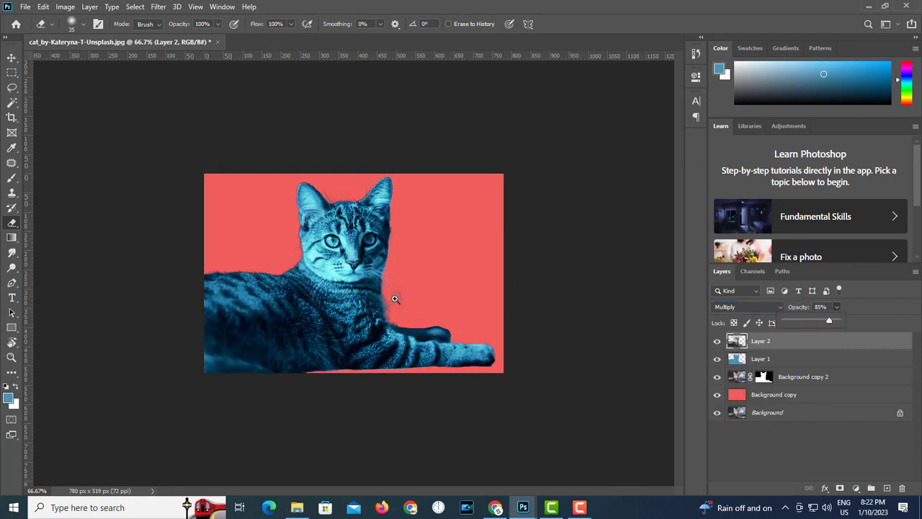
pyautogui.hotkey('ctrl', '+')
pyautogui.hotkey('ctrl', '+')
pyautogui.hotkey('ctrl', '+')
# Step: Add a layer mask to the blue tint Layer 1 and pick the Brush
pyautogui.click(780, 363)
pyautogui.click(840, 487)
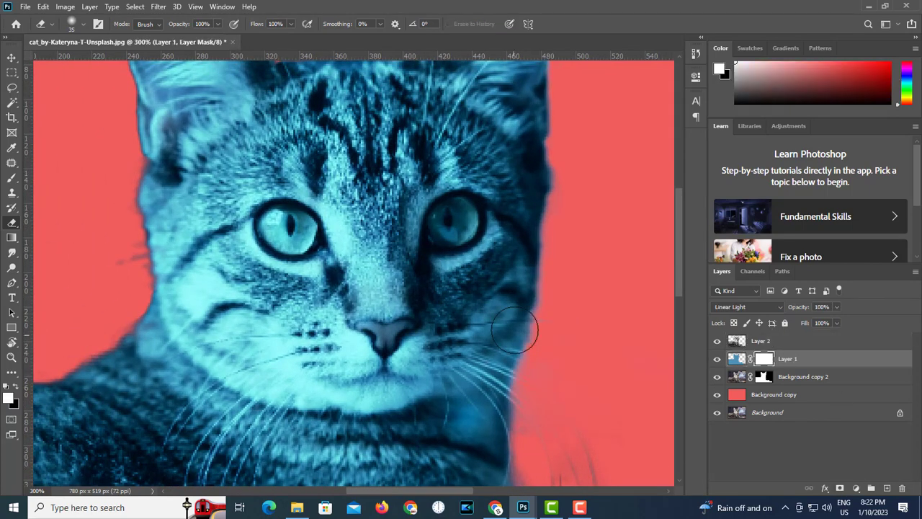
pyautogui.click(12, 178)
pyautogui.scroll(1, 297, 232)
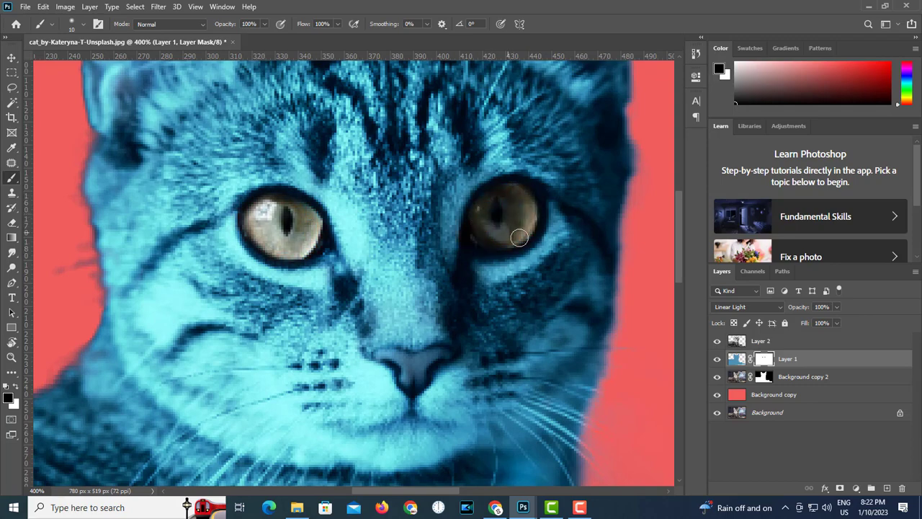
# Step: Place the Na'vi reference beside the cat and sample its yellow-green eye colour
pyautogui.click(591, 454)
pyautogui.moveTo(206, 302); pyautogui.dragTo(656, 141)
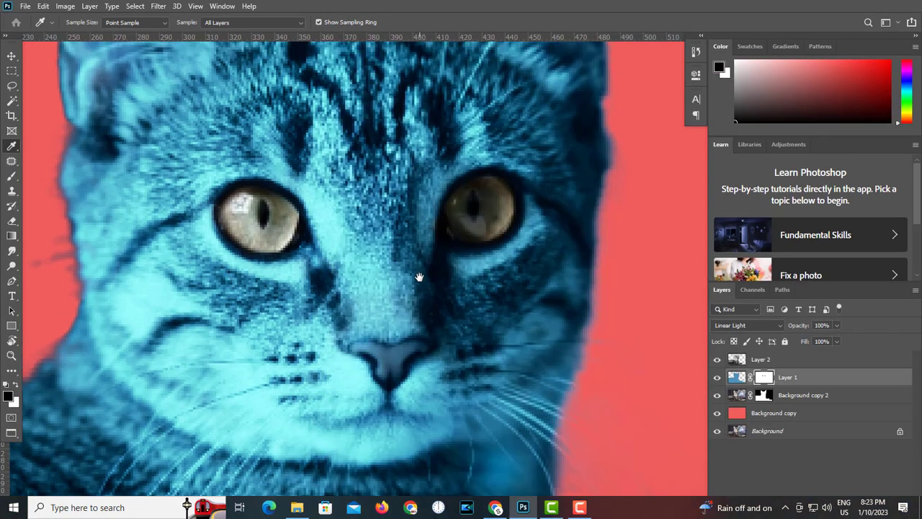
pyautogui.moveTo(419, 276); pyautogui.dragTo(419, 292)
pyautogui.click(484, 378)
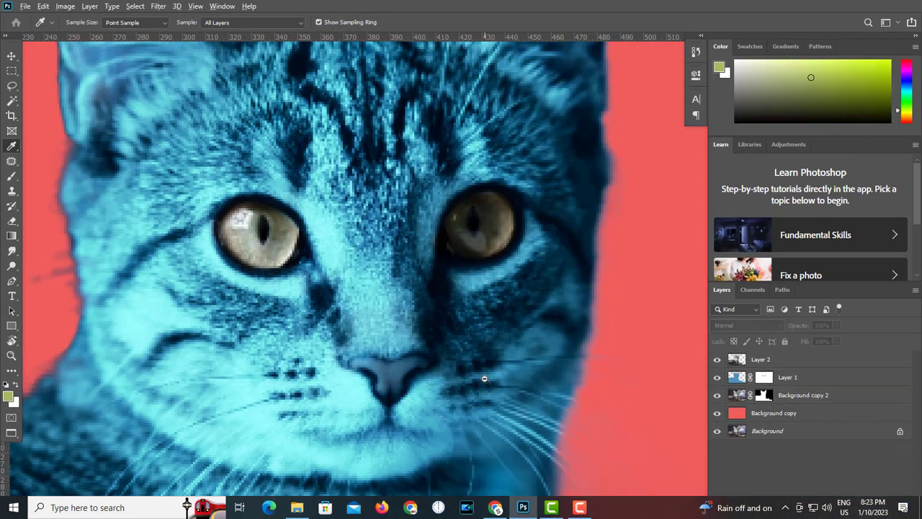
pyautogui.scroll(-2, 484, 378)
# Step: Paint both irises olive-yellow on a new layer and set its blend mode to Color
pyautogui.press('b')
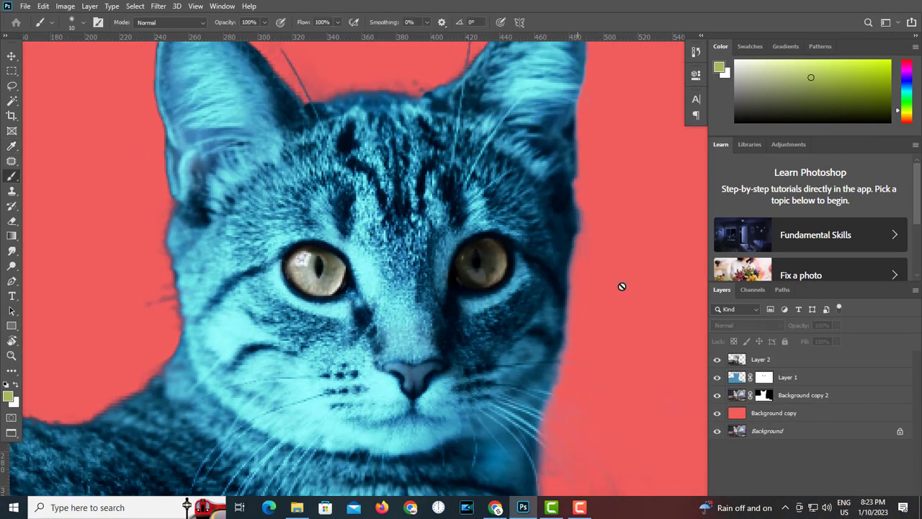
pyautogui.click(837, 376)
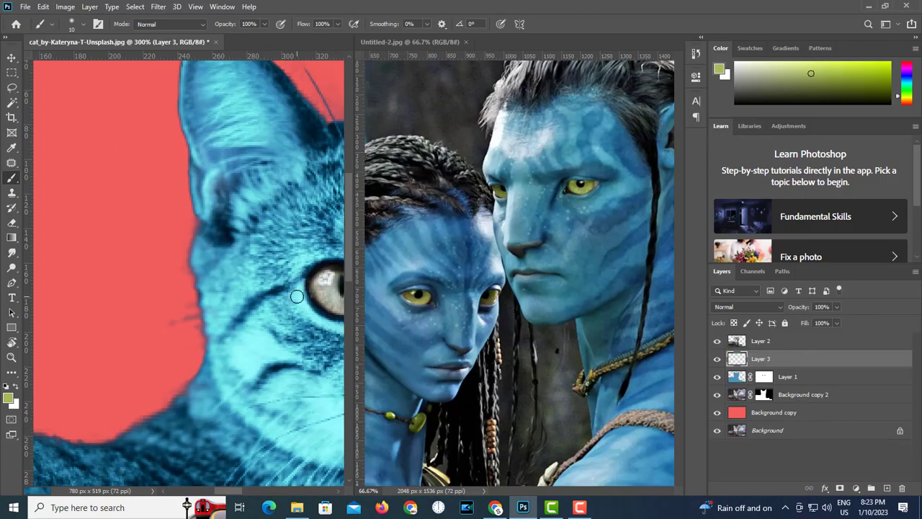
pyautogui.moveTo(111, 270); pyautogui.dragTo(152, 283)
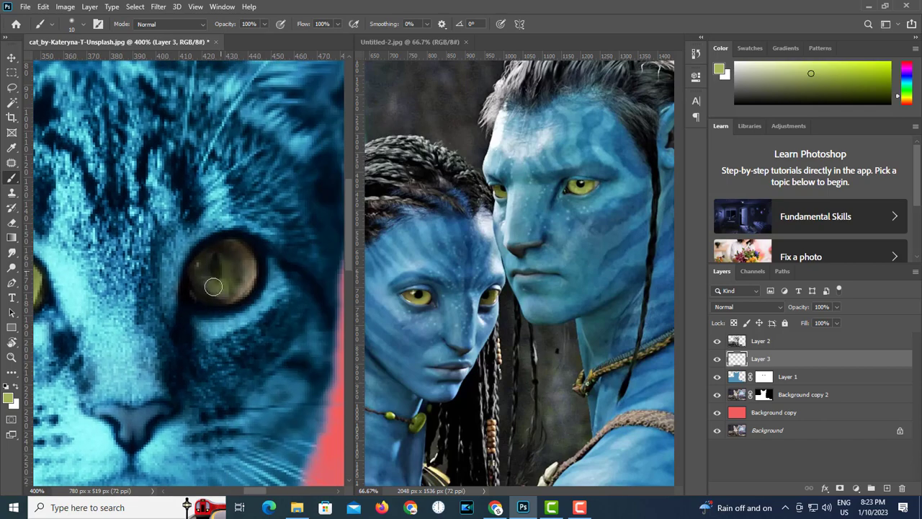
pyautogui.moveTo(209, 281)
pyautogui.mouseDown()
pyautogui.moveTo(237, 266)
pyautogui.moveTo(228, 292)
pyautogui.mouseUp()
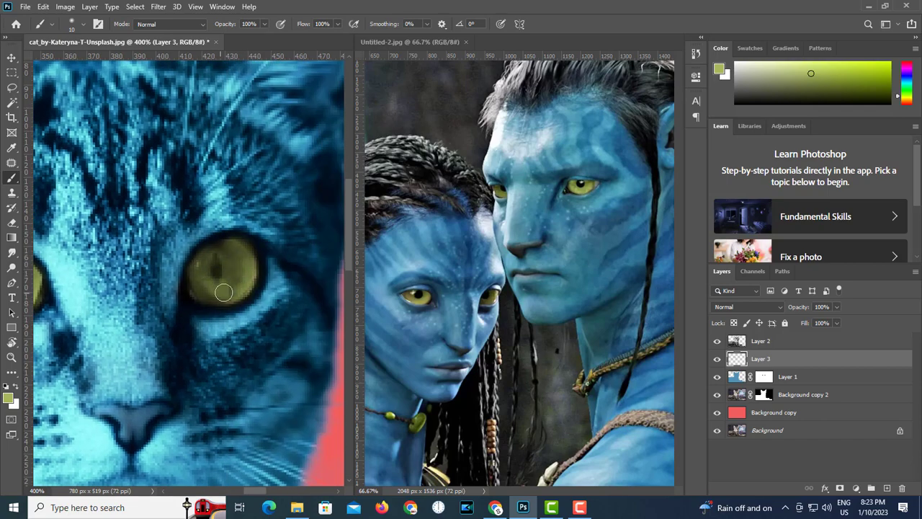
pyautogui.scroll(-2, 216, 280)
pyautogui.click(747, 306)
pyautogui.click(742, 478)
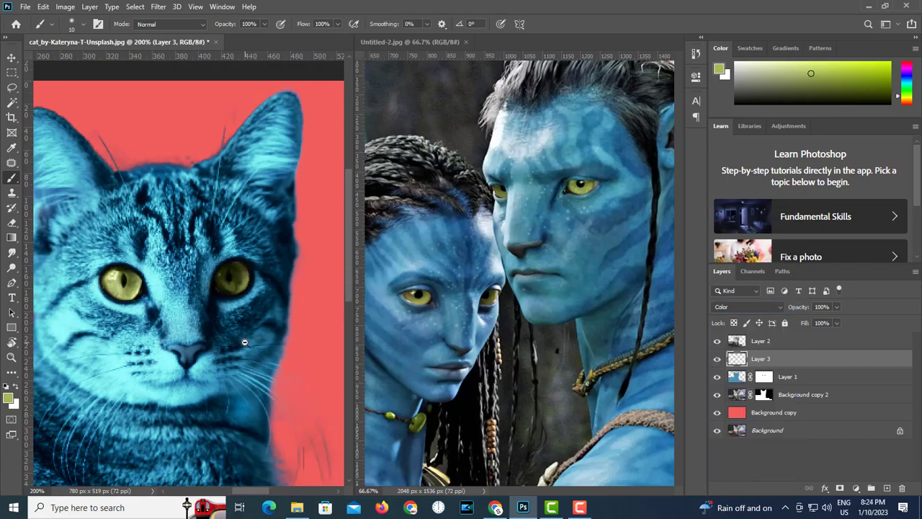
pyautogui.keyDown('alt'); pyautogui.click(244, 342); pyautogui.keyUp('alt')
pyautogui.press('l')
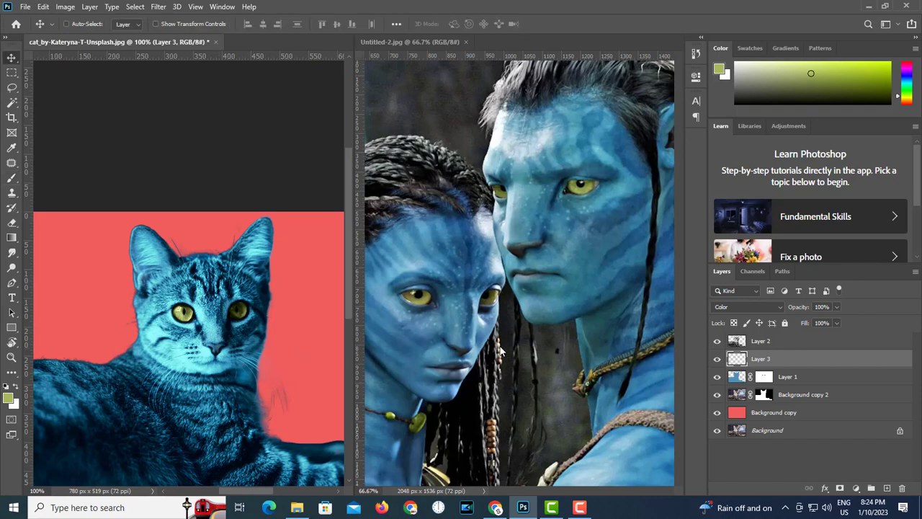
pyautogui.click(497, 274)
# Step: Lasso the Na'vi's braids, ear and feathers and copy them onto a new layer
pyautogui.scroll(-1, 497, 274)
pyautogui.moveTo(500, 219)
pyautogui.mouseDown()
pyautogui.moveTo(494, 271)
pyautogui.moveTo(558, 180)
pyautogui.mouseUp()
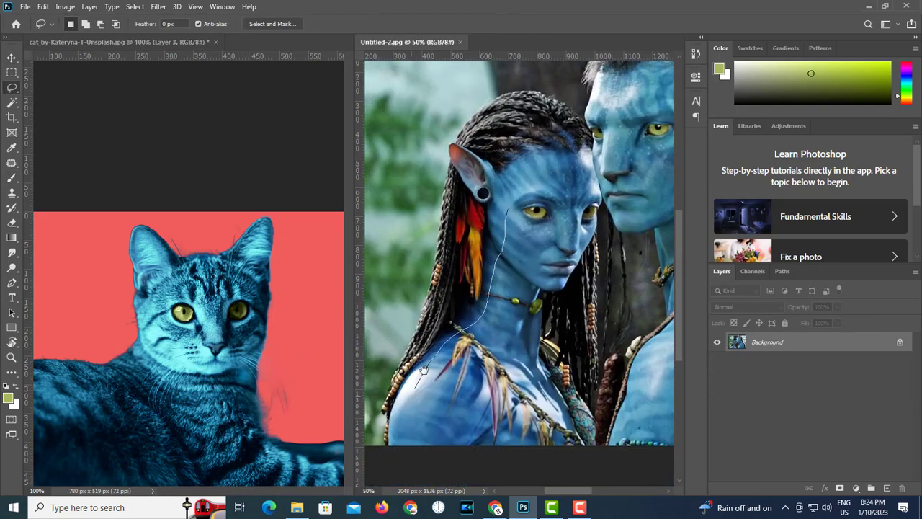
pyautogui.moveTo(582, 224); pyautogui.dragTo(494, 286)
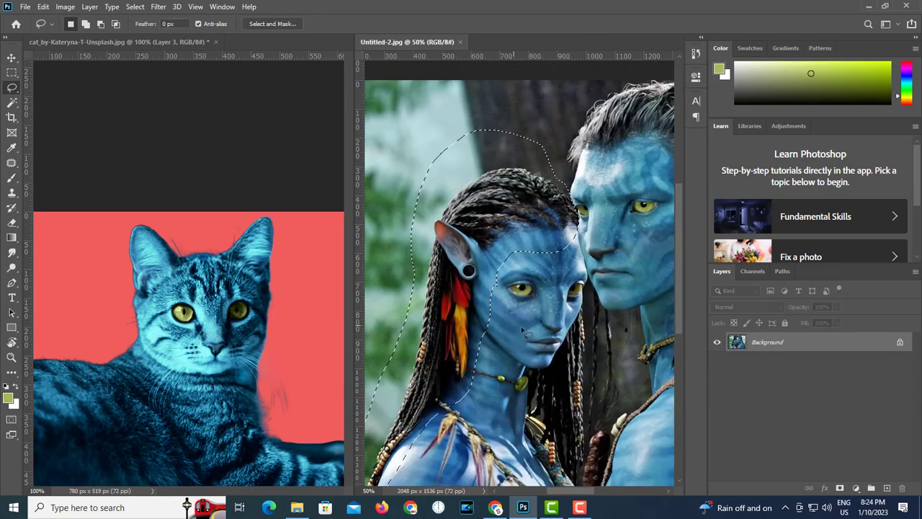
pyautogui.hotkey('ctrl', 'j')
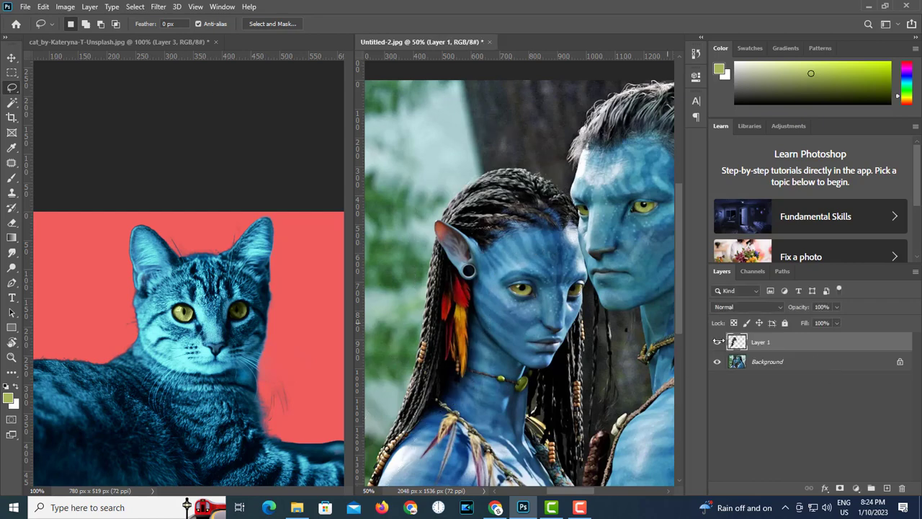
# Step: Duplicate the hair layer, fill the lower copy green, and run Select Subject on the top copy
pyautogui.hotkey('ctrl', 'j')
pyautogui.click(761, 361)
pyautogui.hotkey('alt', 'BackSpace')
pyautogui.click(767, 342)
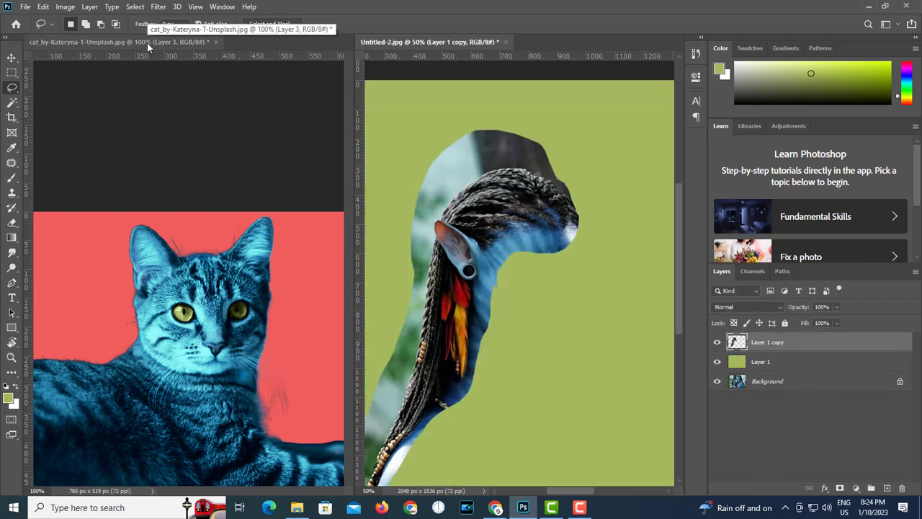
pyautogui.click(134, 6)
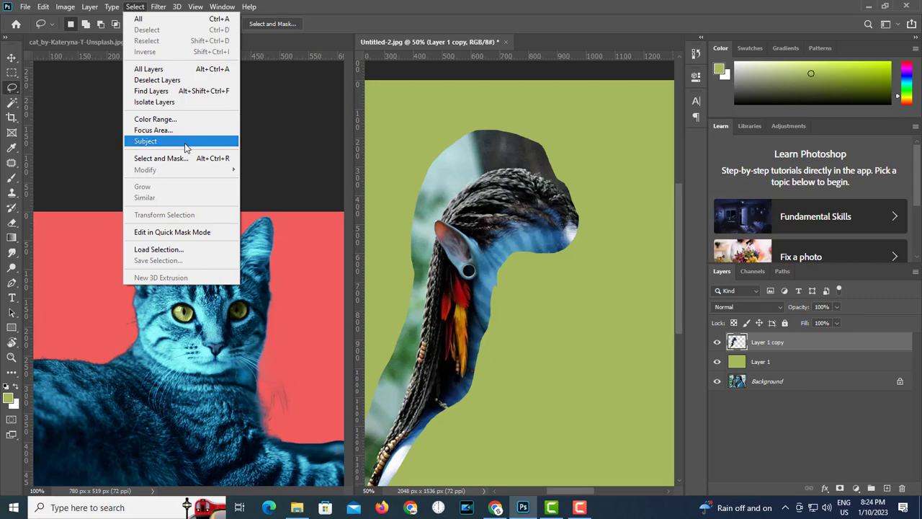
pyautogui.click(186, 141)
# Step: Enter Select and Mask and pick the Refine Edge Brush
pyautogui.press('w')
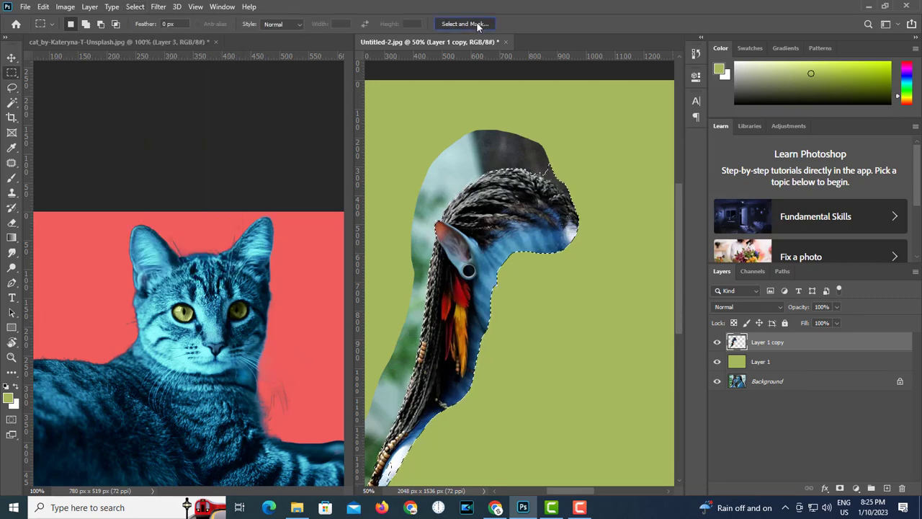
pyautogui.click(473, 24)
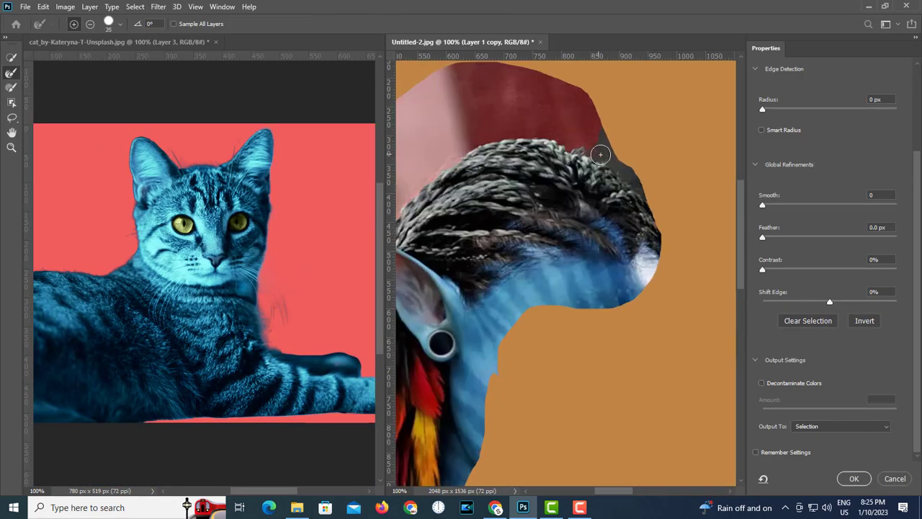
pyautogui.scroll(-10, 610, 158)
pyautogui.hscroll(-5, 562, 238)
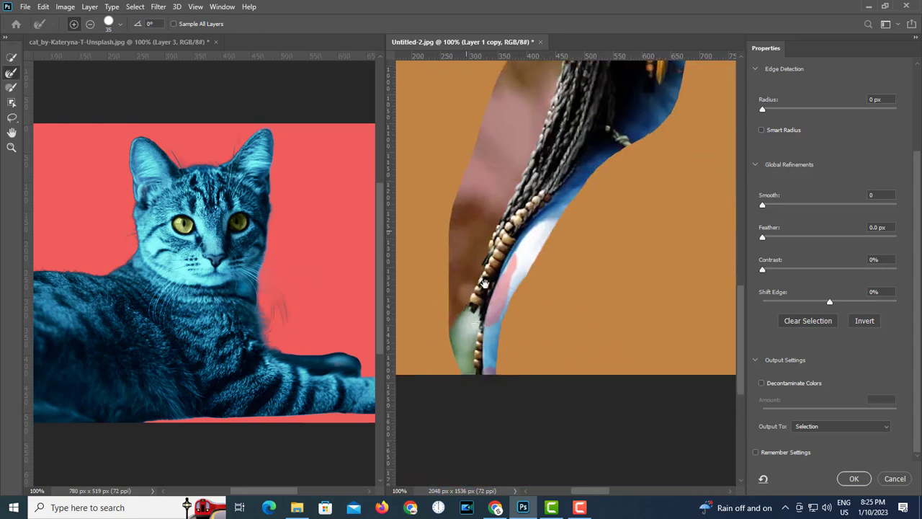
pyautogui.click(12, 87)
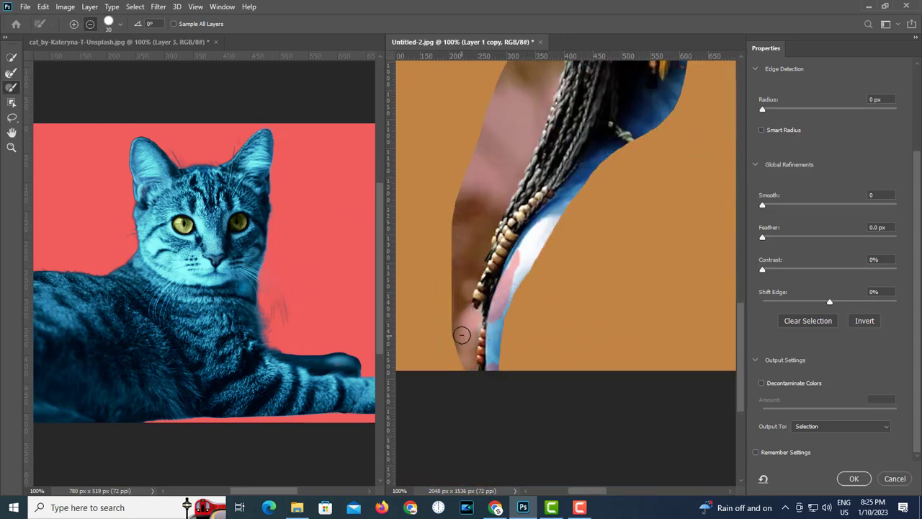
pyautogui.scroll(1, 498, 283)
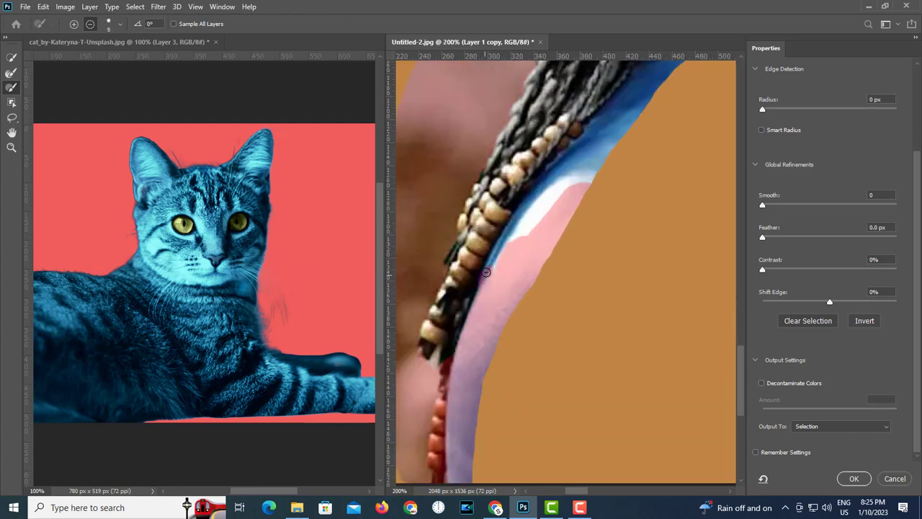
# Step: Refine the hair, shoulder and neck edges with an enlarged Refine Edge Brush
pyautogui.moveTo(574, 148)
pyautogui.mouseDown()
pyautogui.moveTo(475, 324)
pyautogui.moveTo(477, 365)
pyautogui.mouseUp()
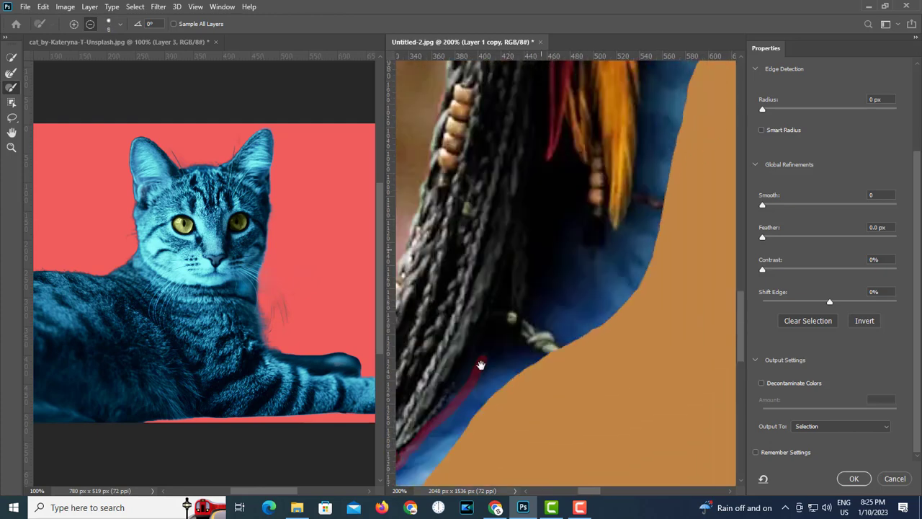
pyautogui.scroll(2, 578, 247)
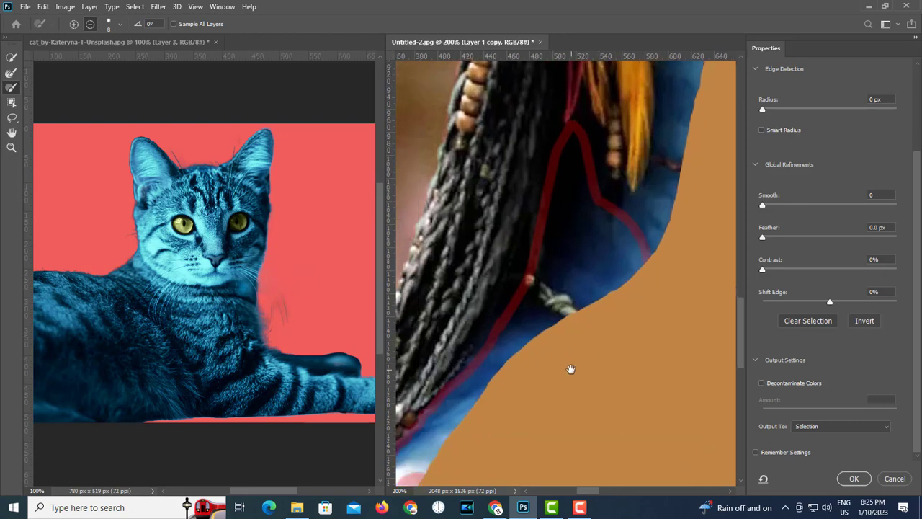
pyautogui.press(']')
pyautogui.press(']')
pyautogui.press(']')
pyautogui.scroll(2, 563, 263)
pyautogui.moveTo(564, 262)
pyautogui.mouseDown()
pyautogui.moveTo(494, 366)
pyautogui.moveTo(439, 403)
pyautogui.moveTo(417, 439)
pyautogui.mouseUp()
pyautogui.scroll(2, 556, 350)
pyautogui.scroll(2, 528, 383)
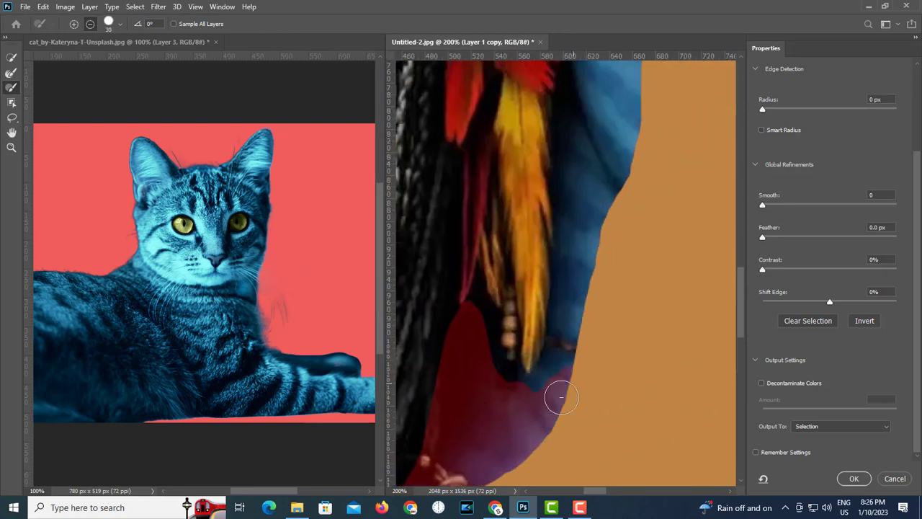
pyautogui.scroll(2, 561, 396)
pyautogui.scroll(2, 574, 377)
pyautogui.scroll(2, 564, 319)
pyautogui.scroll(3, 557, 228)
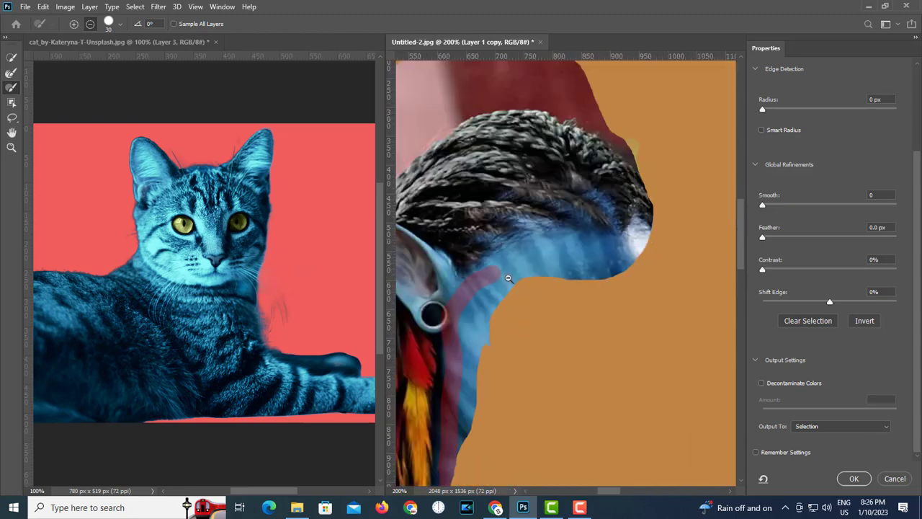
pyautogui.moveTo(507, 278); pyautogui.dragTo(621, 242)
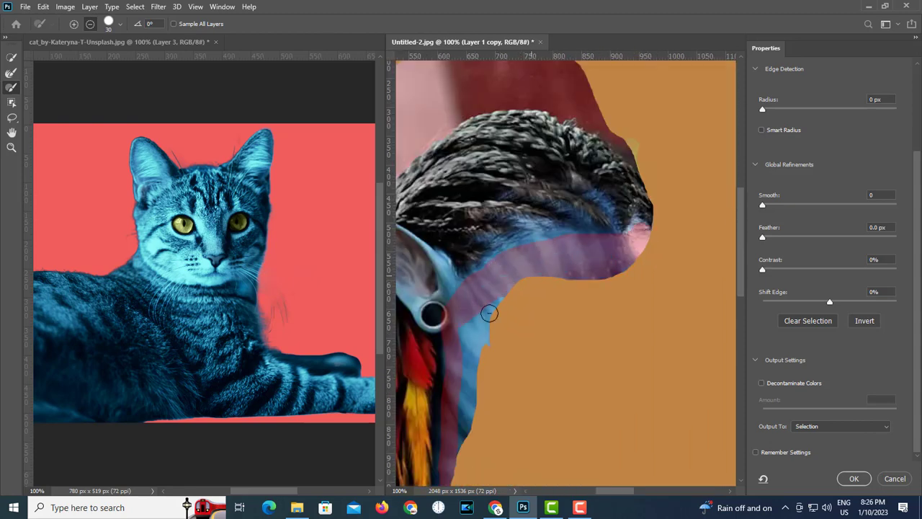
# Step: Check the lower braids, then output the refinement to a layer mask
pyautogui.scroll(-2, 474, 338)
pyautogui.scroll(1, 485, 239)
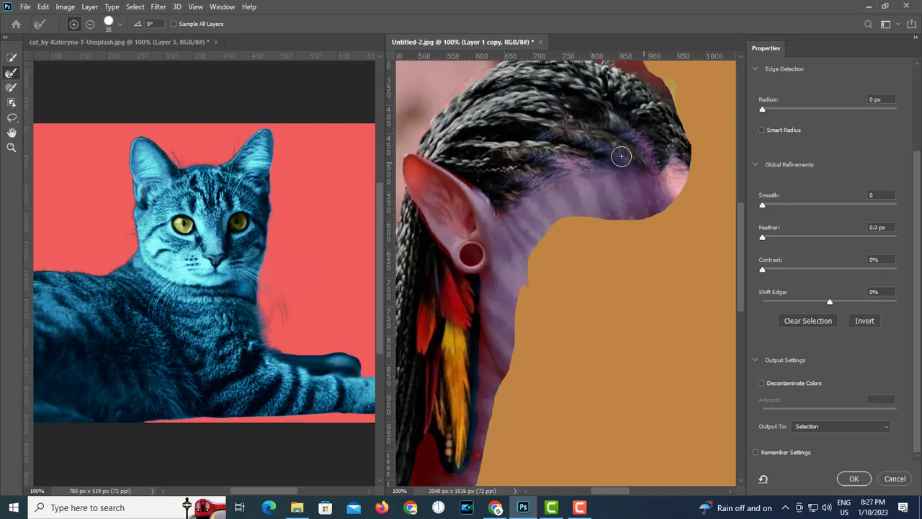
pyautogui.scroll(-2, 558, 231)
pyautogui.moveTo(569, 352); pyautogui.dragTo(581, 263)
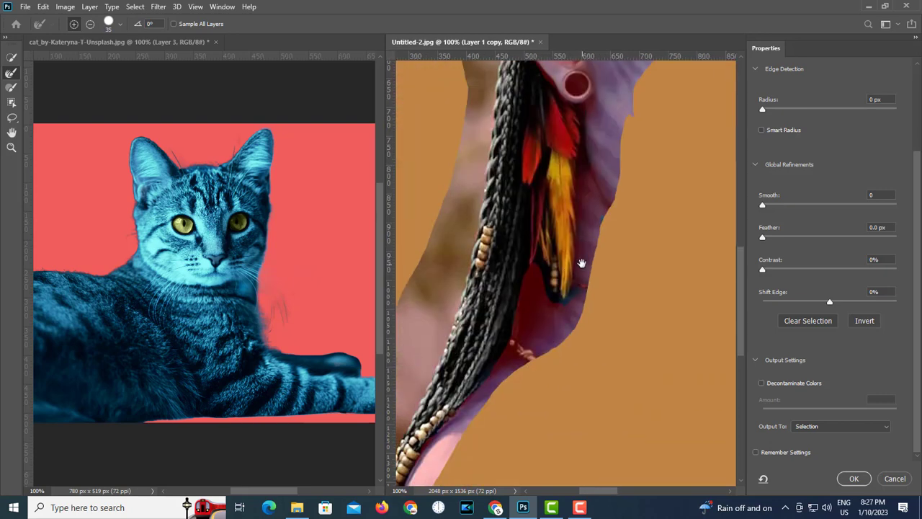
pyautogui.hotkey('ctrl', '-')
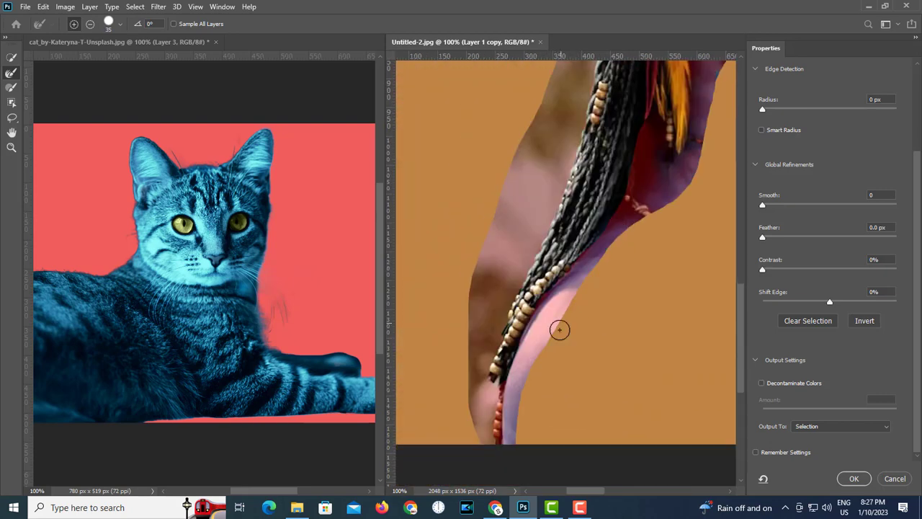
pyautogui.hotkey('ctrl', '-')
pyautogui.click(841, 426)
pyautogui.click(838, 469)
pyautogui.press('Return')
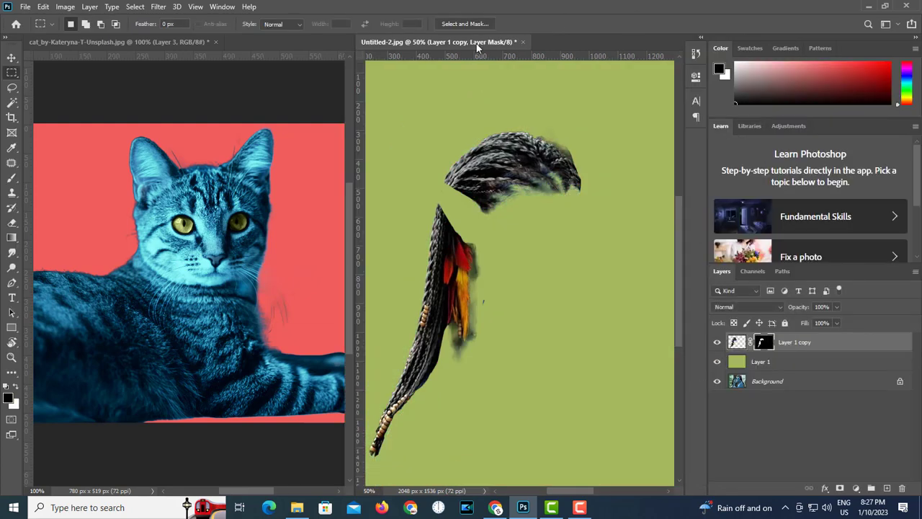
# Step: Zoom to 200% and paint black on the mask over specks beside the feathers and braids
pyautogui.click(476, 309)
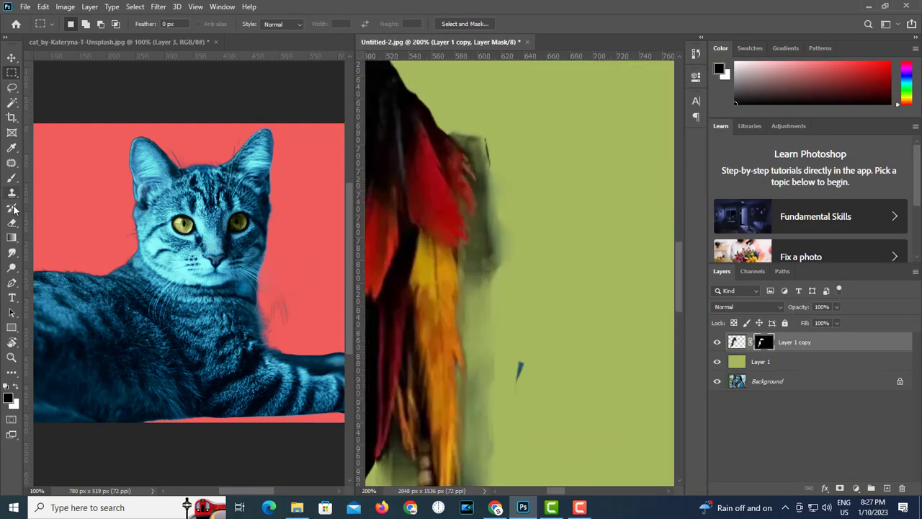
pyautogui.press('b')
pyautogui.moveTo(491, 350)
pyautogui.mouseDown()
pyautogui.moveTo(488, 211)
pyautogui.moveTo(453, 123)
pyautogui.mouseUp()
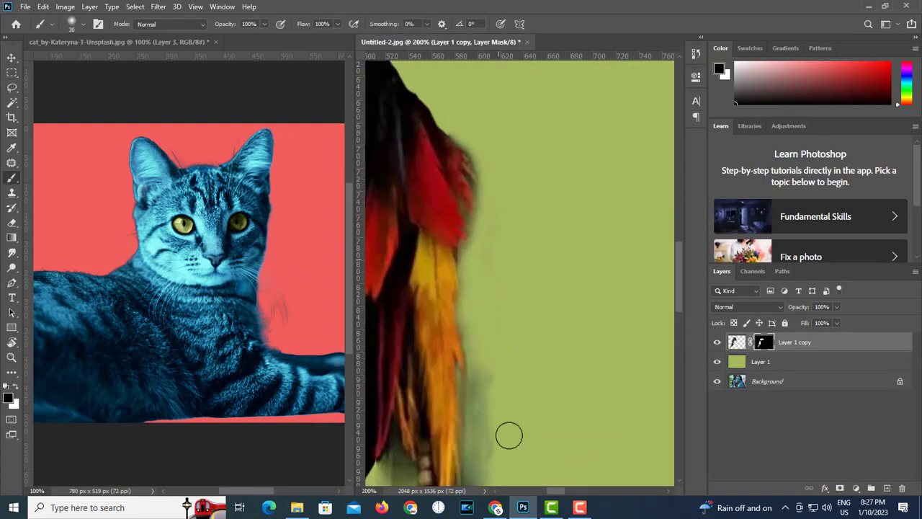
pyautogui.scroll(-3, 509, 435)
pyautogui.moveTo(479, 209)
pyautogui.mouseDown()
pyautogui.moveTo(480, 360)
pyautogui.moveTo(413, 385)
pyautogui.mouseUp()
pyautogui.hscroll(-5, 413, 384)
pyautogui.moveTo(569, 255)
pyautogui.mouseDown()
pyautogui.moveTo(551, 241)
pyautogui.moveTo(473, 456)
pyautogui.moveTo(500, 335)
pyautogui.mouseUp()
pyautogui.scroll(-3, 473, 457)
pyautogui.hscroll(10, 501, 335)
pyautogui.scroll(5, 551, 243)
pyautogui.press('[')
pyautogui.press('[')
pyautogui.press('[')
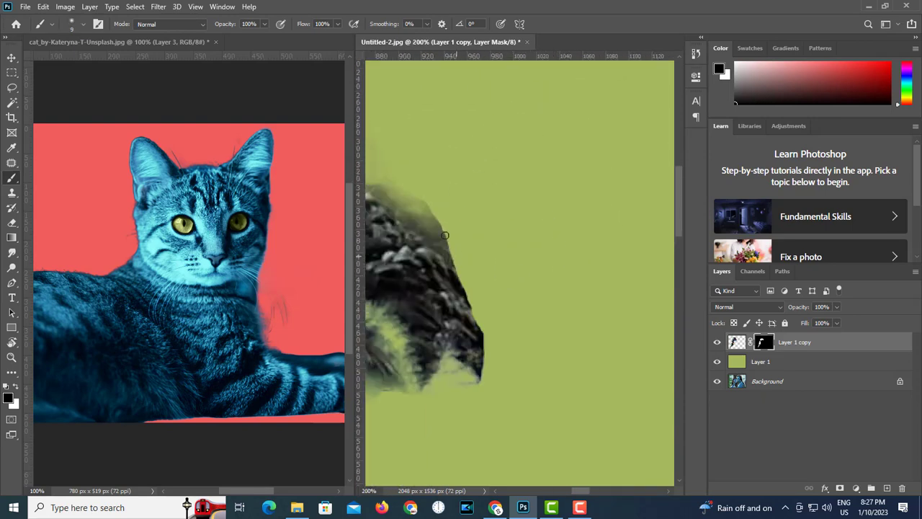
pyautogui.scroll(5, 552, 243)
pyautogui.scroll(3, 547, 257)
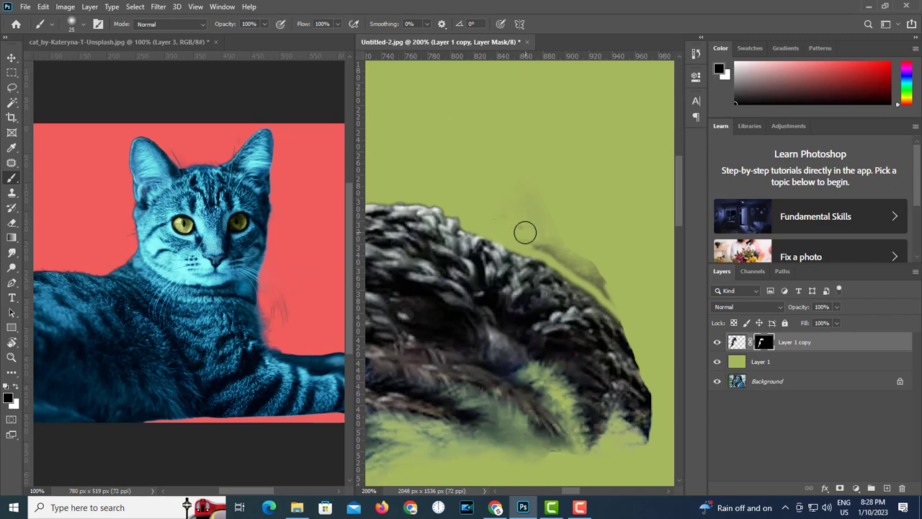
pyautogui.hotkey('ctrl', '-')
pyautogui.hotkey('ctrl', '-')
# Step: Apply the layer mask, lasso the top braid piece and move it into the cat document
pyautogui.rightClick(796, 345)
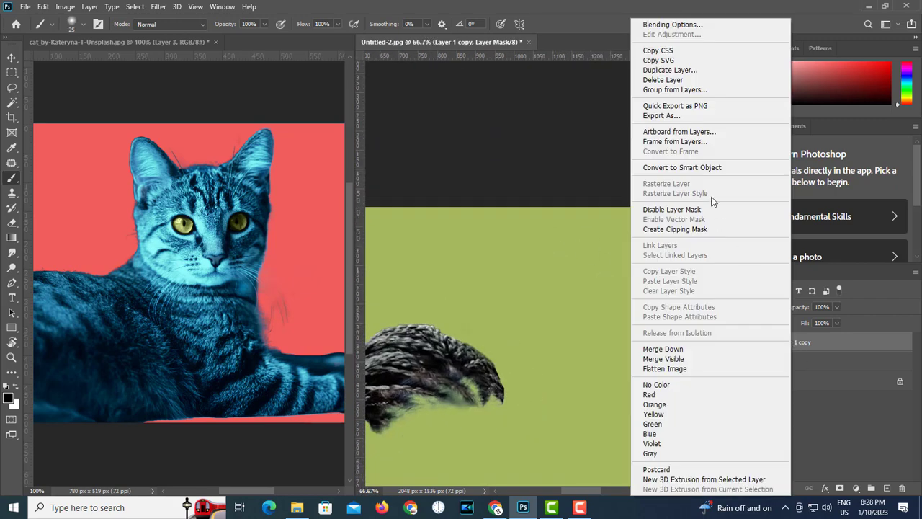
pyautogui.rightClick(762, 342)
pyautogui.click(814, 221)
pyautogui.press('l')
pyautogui.moveTo(523, 395); pyautogui.dragTo(443, 395)
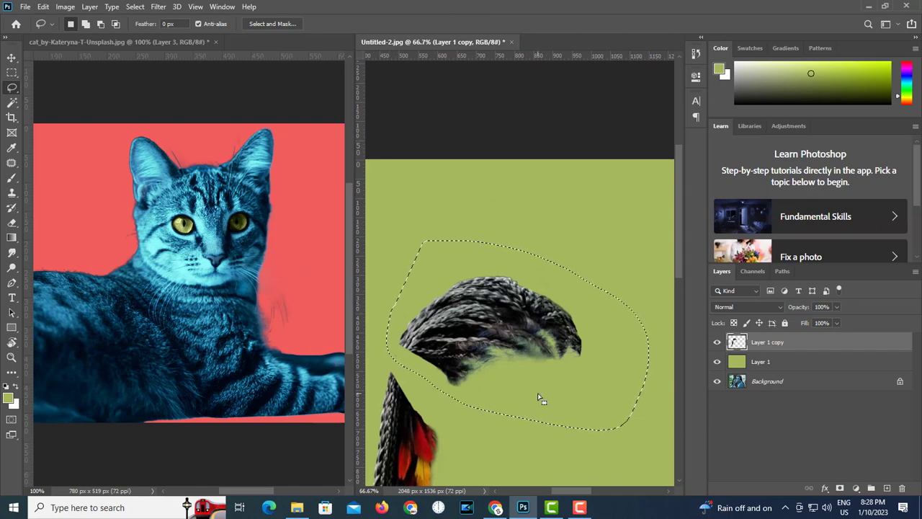
pyautogui.press('v')
pyautogui.moveTo(540, 396); pyautogui.dragTo(216, 288)
# Step: Scale, rotate and position the braid onto the cat's head
pyautogui.hotkey('ctrl', 't')
pyautogui.moveTo(329, 177); pyautogui.dragTo(406, 199)
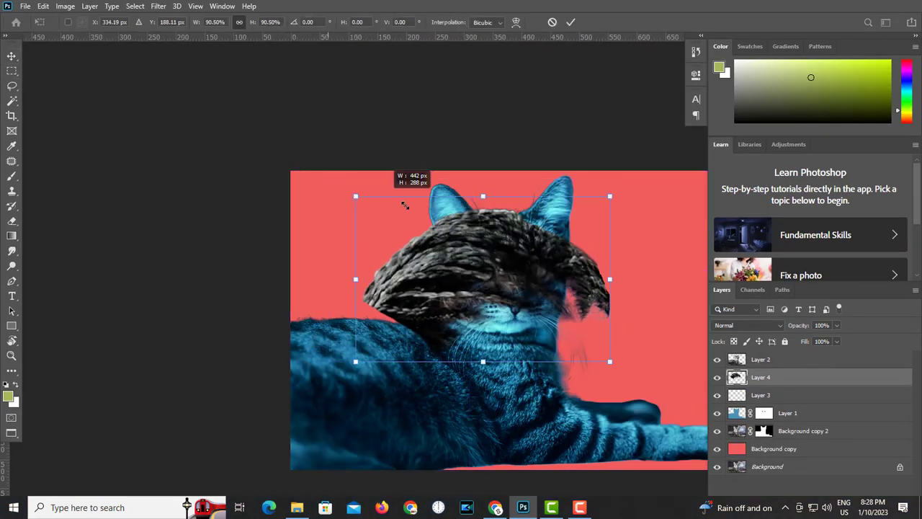
pyautogui.moveTo(586, 230); pyautogui.dragTo(595, 288)
pyautogui.moveTo(493, 233)
pyautogui.mouseDown()
pyautogui.moveTo(495, 247)
pyautogui.moveTo(461, 229)
pyautogui.mouseUp()
pyautogui.press('Return')
# Step: Liquify the braid hair down over the cat's forehead
pyautogui.click(11, 70)
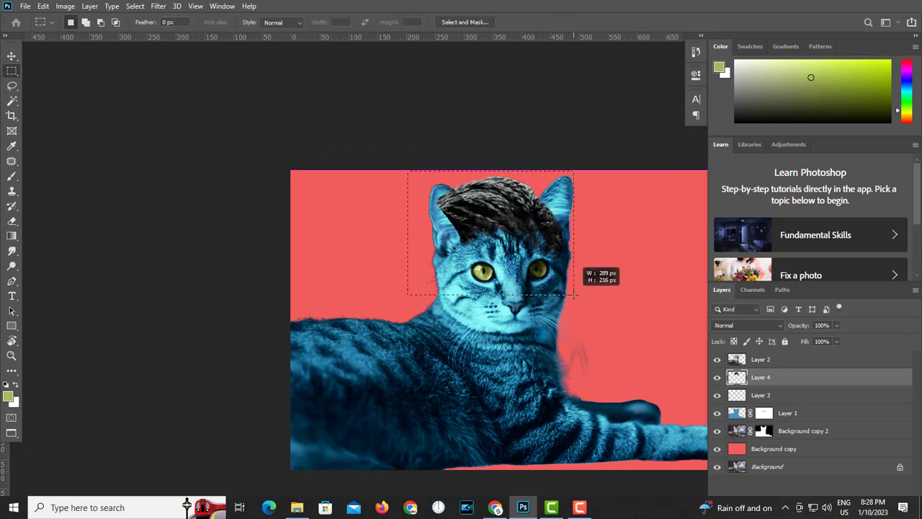
pyautogui.moveTo(406, 170); pyautogui.dragTo(576, 299)
pyautogui.hotkey('ctrl', 'shift', 'x')
pyautogui.moveTo(403, 259); pyautogui.dragTo(464, 270)
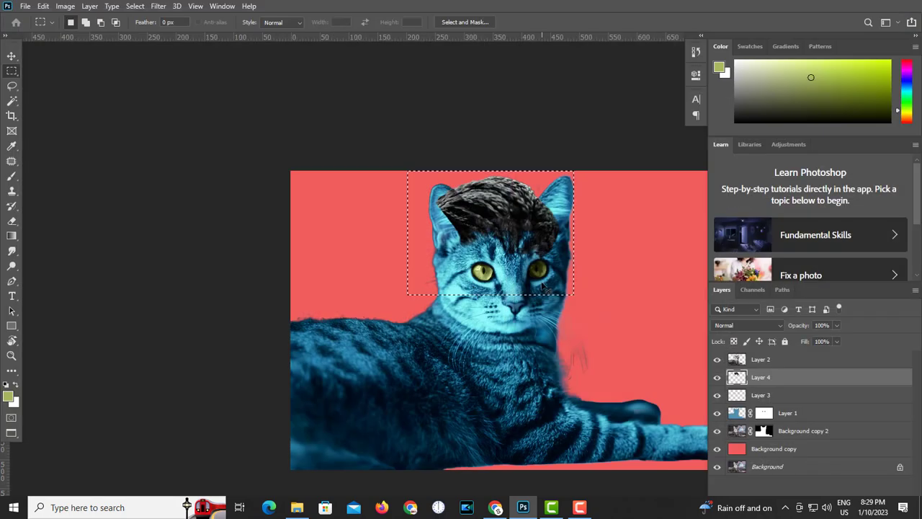
pyautogui.press('v')
# Step: Nudge and shrink the braided hair cap to 92.4%, then select the Eraser tool
pyautogui.hotkey('ctrl', 'j')
pyautogui.moveTo(560, 245); pyautogui.dragTo(558, 236)
pyautogui.hotkey('ctrl', 't')
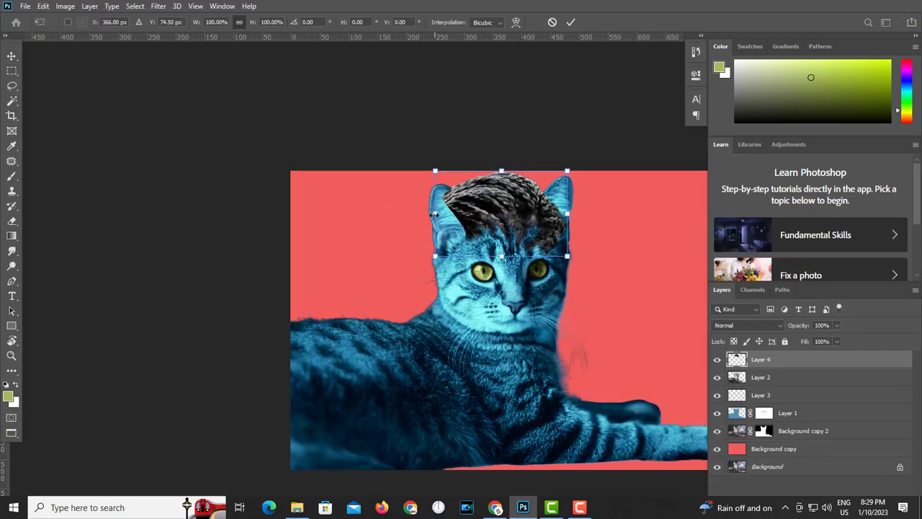
pyautogui.moveTo(438, 170); pyautogui.dragTo(447, 178)
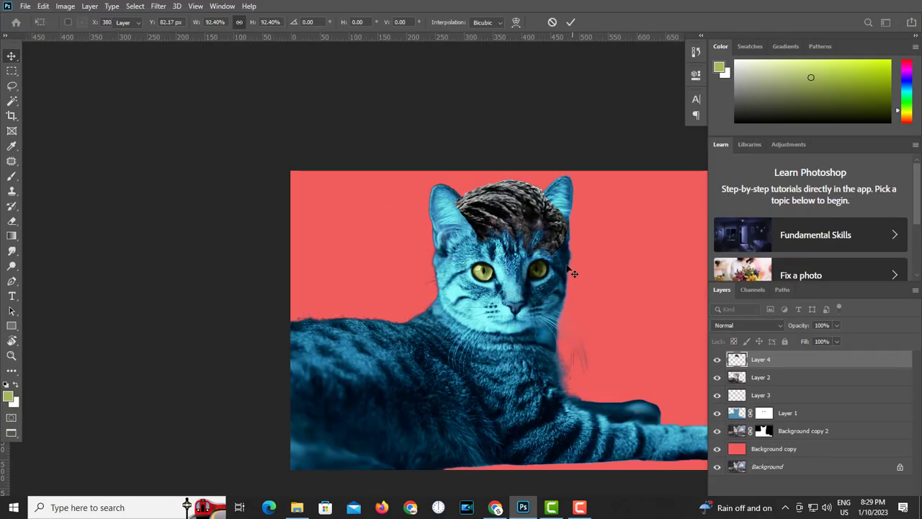
pyautogui.press('Return')
pyautogui.hotkey('ctrl', '+')
pyautogui.hotkey('ctrl', '+')
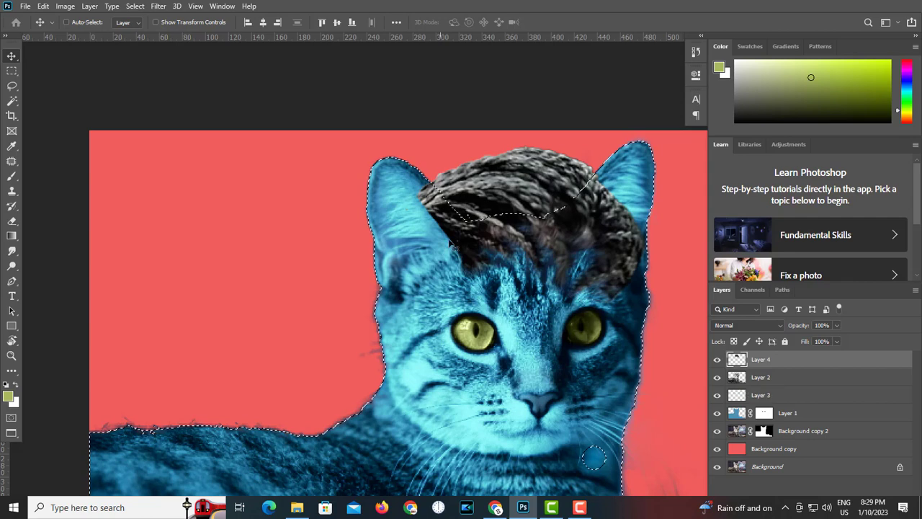
pyautogui.click(11, 220)
pyautogui.click(58, 218)
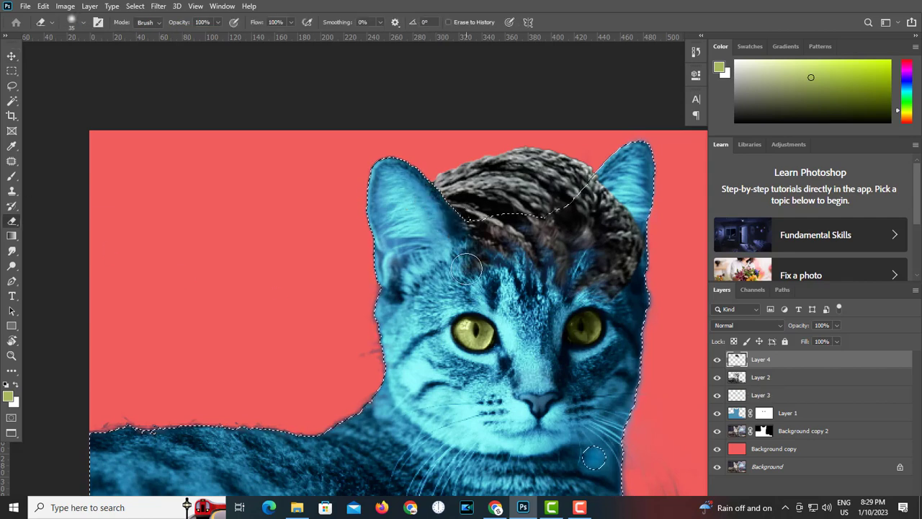
pyautogui.hotkey('ctrl', '-')
pyautogui.hotkey('ctrl', '-')
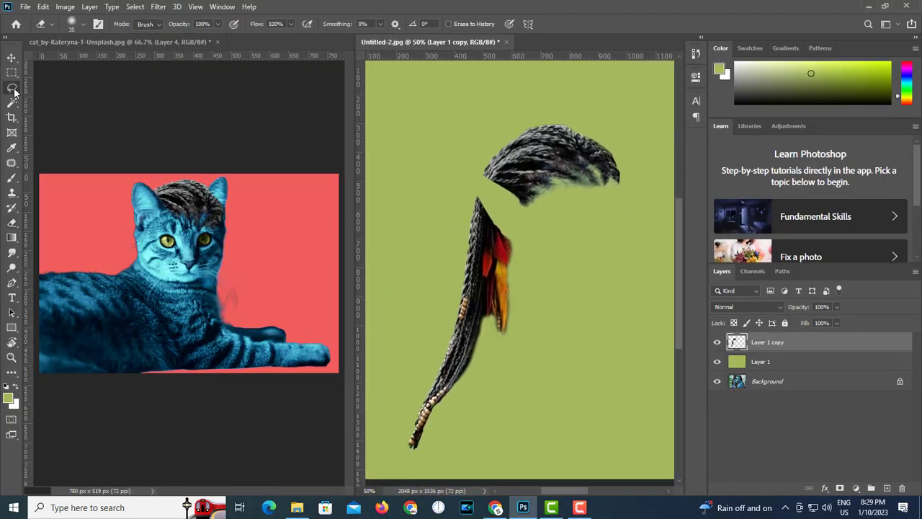
# Step: Lasso the feathered braid strand and move it into the cat document
pyautogui.click(12, 87)
pyautogui.moveTo(472, 455); pyautogui.dragTo(533, 385)
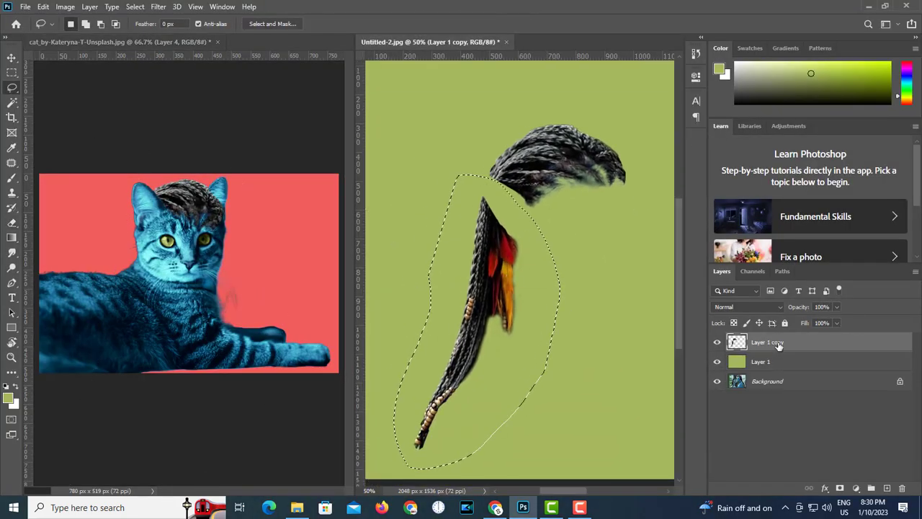
pyautogui.press('v')
pyautogui.moveTo(489, 288); pyautogui.dragTo(303, 272)
pyautogui.moveTo(490, 332)
pyautogui.mouseDown()
pyautogui.moveTo(419, 332)
pyautogui.moveTo(438, 336)
pyautogui.mouseUp()
# Step: Scale the braid to 57.4%, hang it down the cat's left side, and marquee the left half
pyautogui.hotkey('ctrl', 't')
pyautogui.hotkey('ctrl', '-')
pyautogui.moveTo(407, 260); pyautogui.dragTo(422, 313)
pyautogui.hotkey('ctrl', '+')
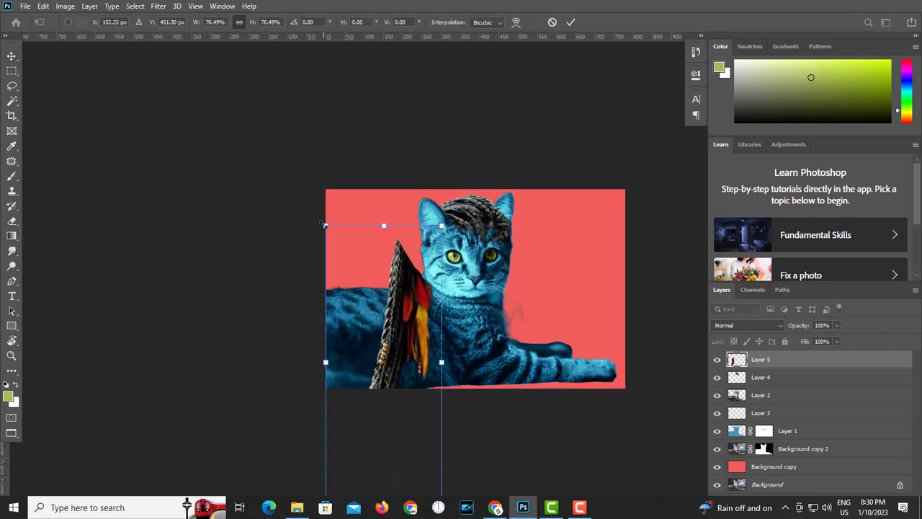
pyautogui.moveTo(325, 225); pyautogui.dragTo(355, 291)
pyautogui.moveTo(422, 325); pyautogui.dragTo(411, 263)
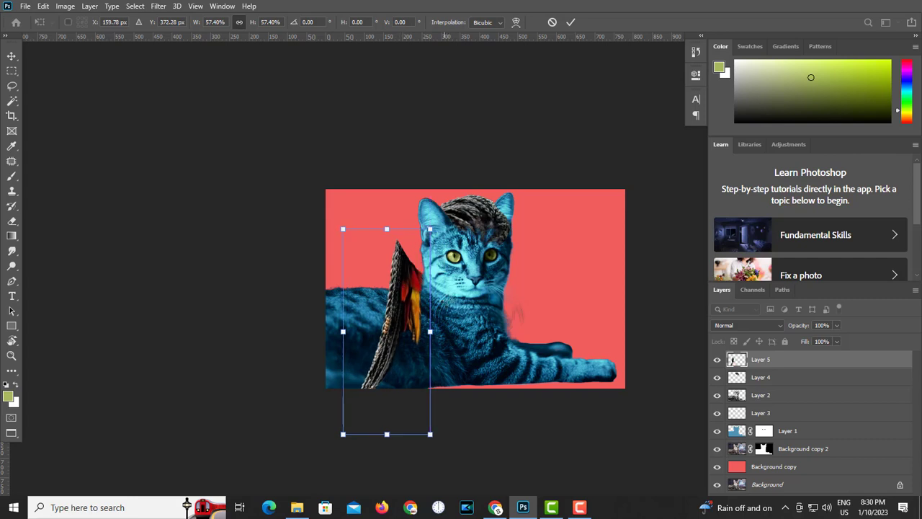
pyautogui.press('Return')
pyautogui.moveTo(359, 279)
pyautogui.mouseDown()
pyautogui.moveTo(373, 238)
pyautogui.moveTo(388, 247)
pyautogui.mouseUp()
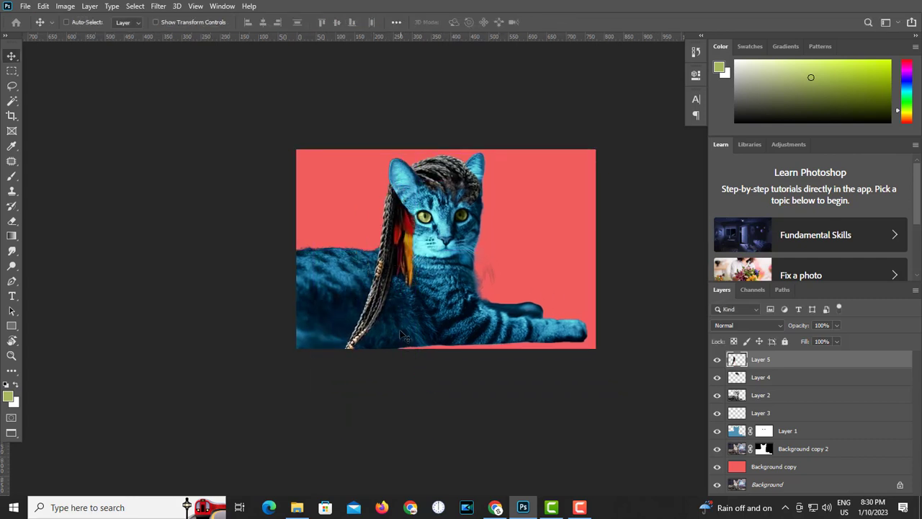
pyautogui.moveTo(404, 335); pyautogui.dragTo(365, 321)
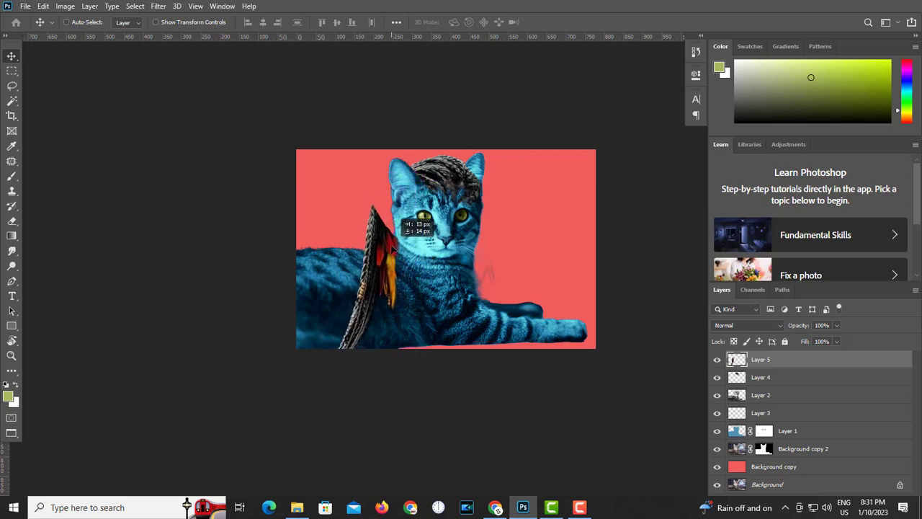
pyautogui.press('m')
pyautogui.moveTo(296, 149)
pyautogui.mouseDown()
pyautogui.moveTo(418, 435)
pyautogui.moveTo(438, 444)
pyautogui.mouseUp()
# Step: Forward-warp the feather tip up under the ear with a smaller Liquify brush, applied twice
pyautogui.hotkey('ctrl', 'shift', 'x')
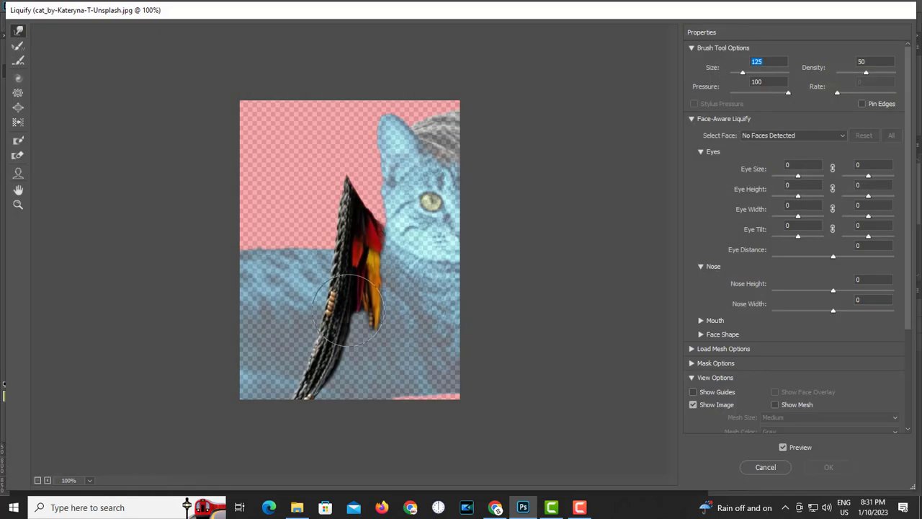
pyautogui.press('[')
pyautogui.press('[')
pyautogui.press('[')
pyautogui.moveTo(363, 216); pyautogui.dragTo(366, 180)
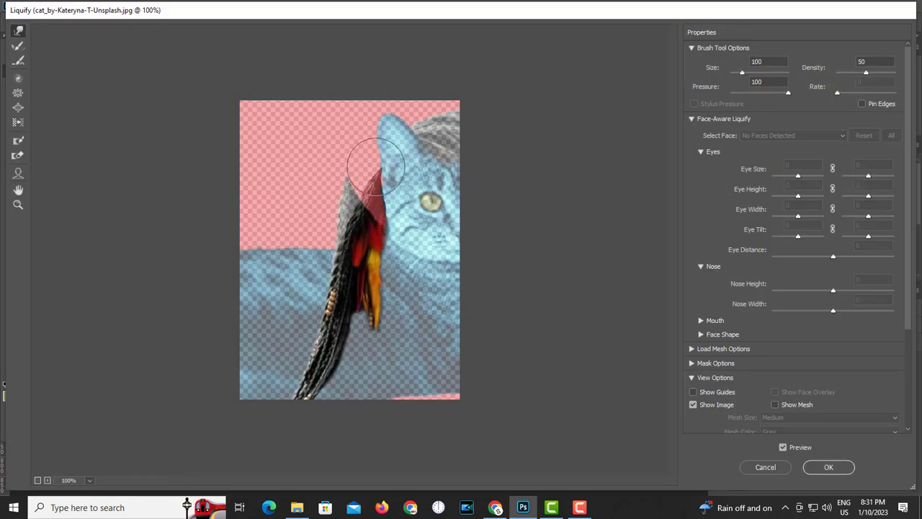
pyautogui.press('Return')
pyautogui.hotkey('ctrl', 'shift', 'x')
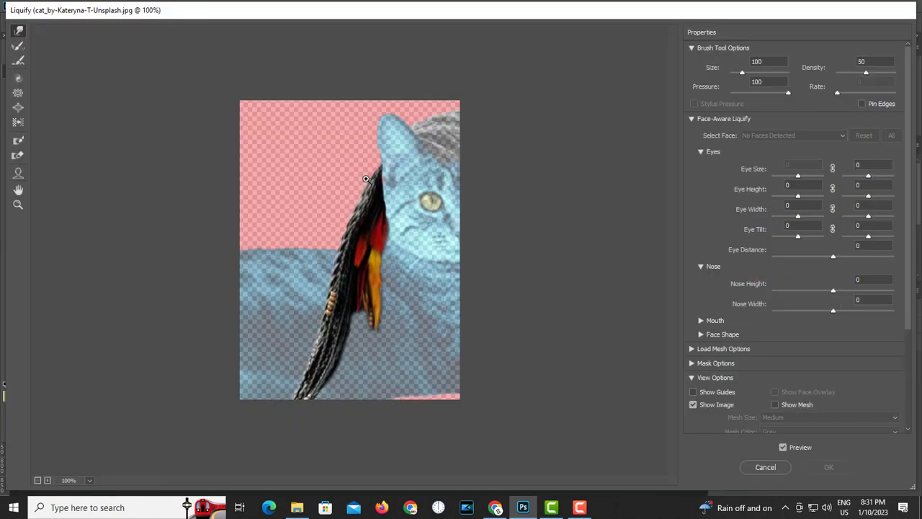
pyautogui.hotkey('ctrl', '+')
pyautogui.hotkey('ctrl', '+')
pyautogui.press('Return')
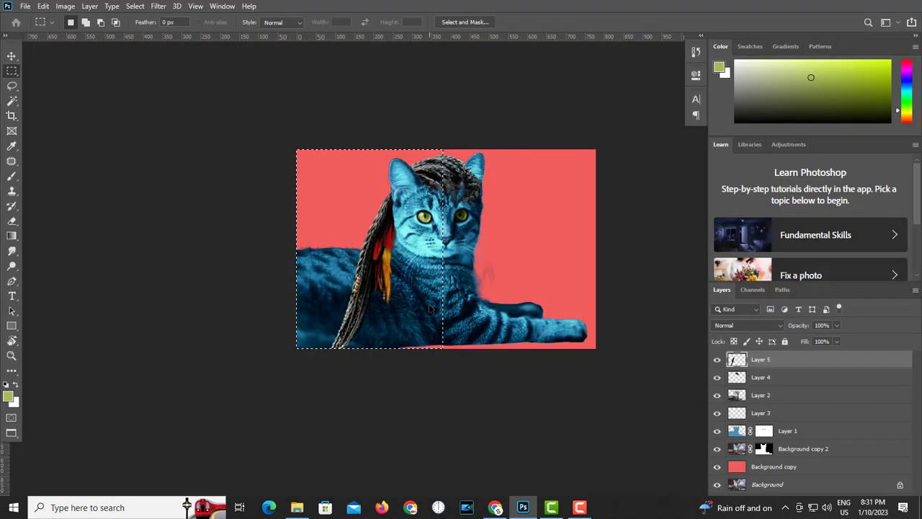
pyautogui.keyDown('ctrl'); pyautogui.keyDown('alt'); pyautogui.click(459, 271); pyautogui.keyUp('alt'); pyautogui.keyUp('ctrl')
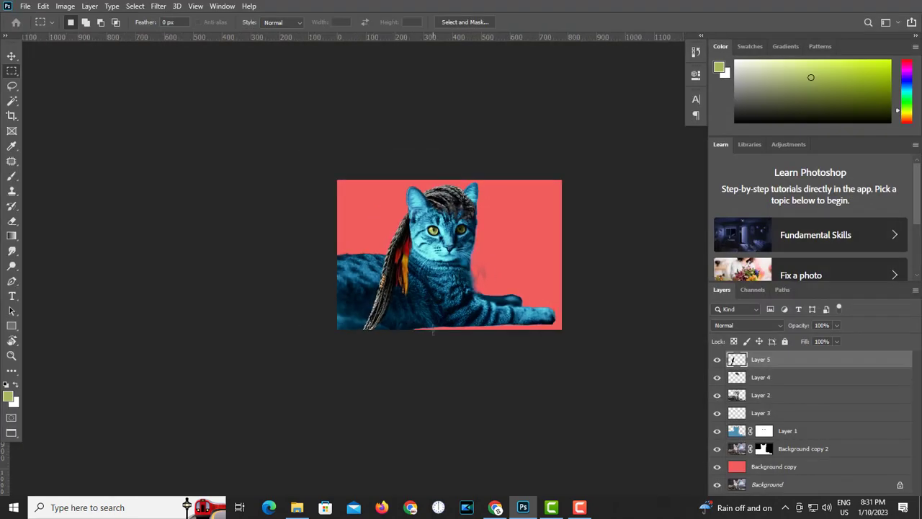
pyautogui.keyDown('ctrl'); pyautogui.click(474, 223); pyautogui.keyUp('ctrl')
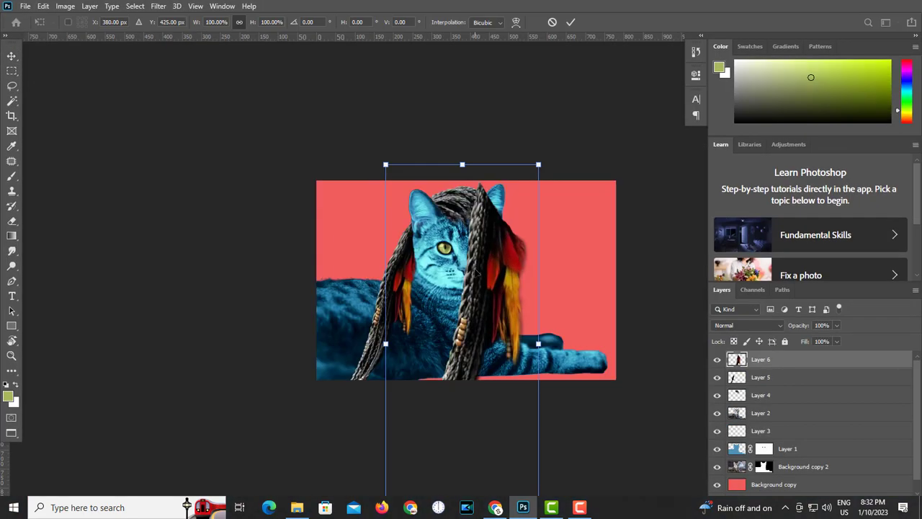
# Step: Place a flipped, smaller braid copy on the cat's right side, behind the body
pyautogui.moveTo(475, 272); pyautogui.dragTo(531, 289)
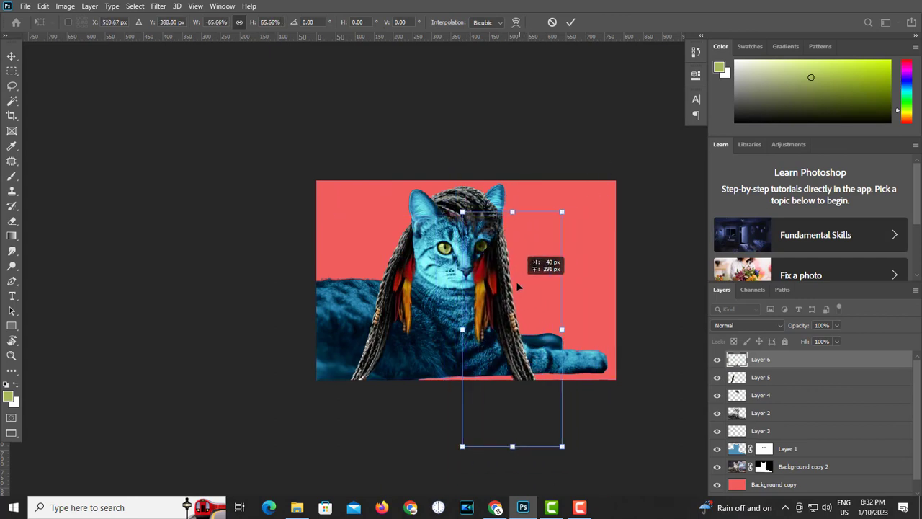
pyautogui.press('Return')
pyautogui.moveTo(531, 288)
pyautogui.mouseDown()
pyautogui.moveTo(540, 289)
pyautogui.moveTo(519, 277)
pyautogui.mouseUp()
pyautogui.hotkey('ctrl', '[')
pyautogui.hotkey('ctrl', '[')
pyautogui.hotkey('ctrl', '[')
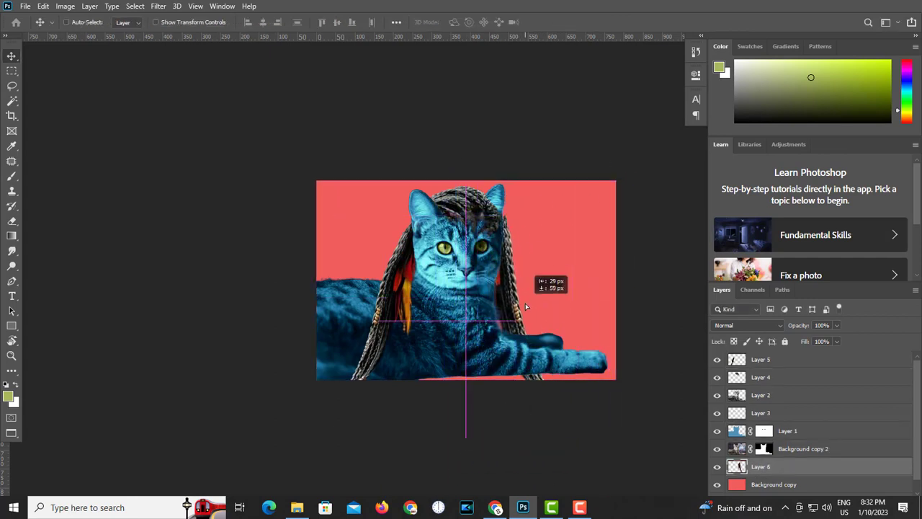
# Step: Straighten the right-side braid's rotation to 0°
pyautogui.hotkey('ctrl', 't')
pyautogui.moveTo(569, 425); pyautogui.dragTo(540, 359)
pyautogui.press('Return')
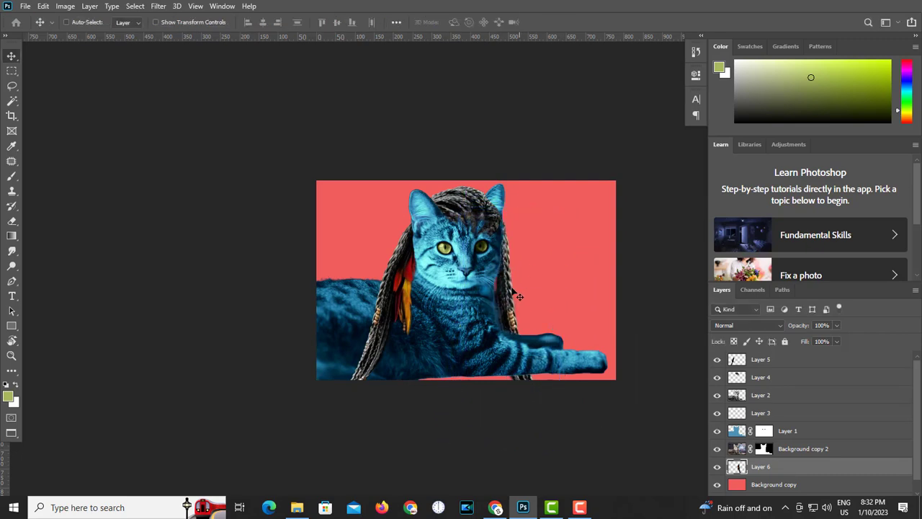
pyautogui.scroll(3, 479, 287)
pyautogui.scroll(3, 477, 285)
pyautogui.click(775, 484)
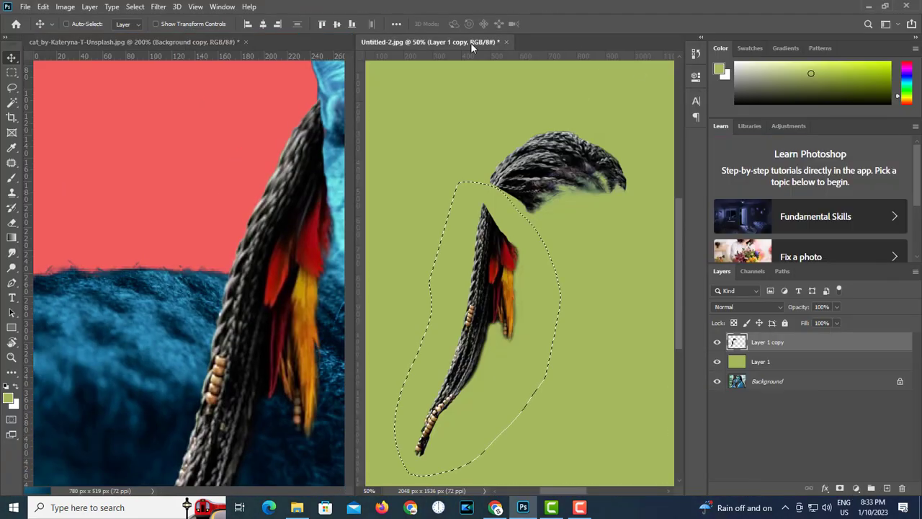
# Step: Create Layer 7 above Layer 6 with the Brush tool and default black/white colours
pyautogui.hotkey('ctrl', 'shift', 'alt', 'n')
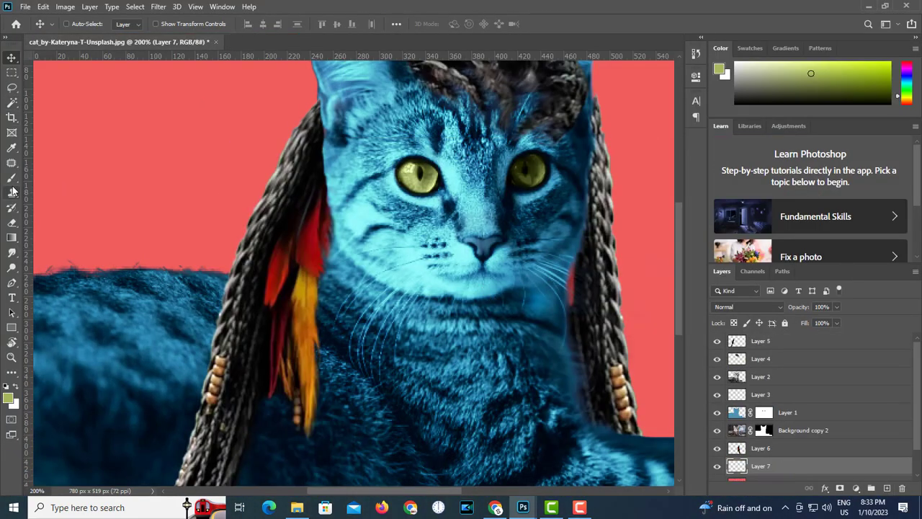
pyautogui.click(12, 178)
pyautogui.press('d')
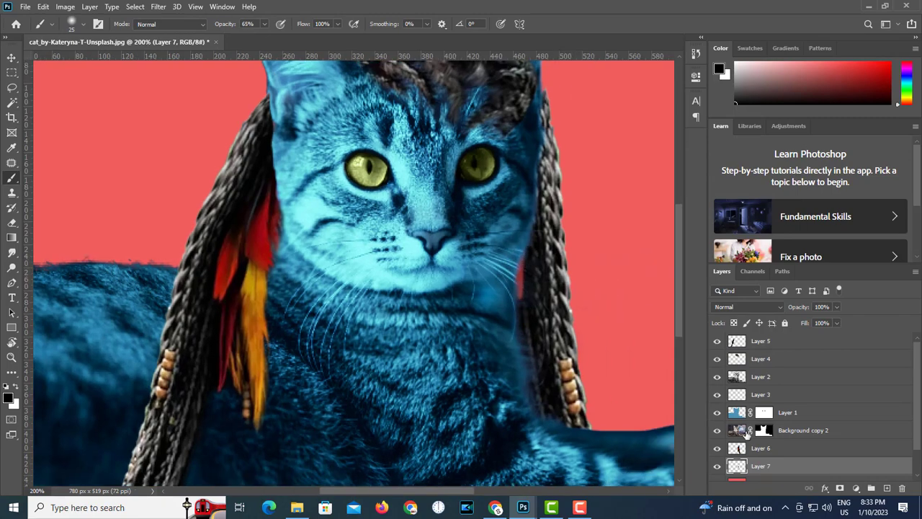
pyautogui.moveTo(565, 330); pyautogui.dragTo(515, 323)
pyautogui.hotkey('ctrl', ']')
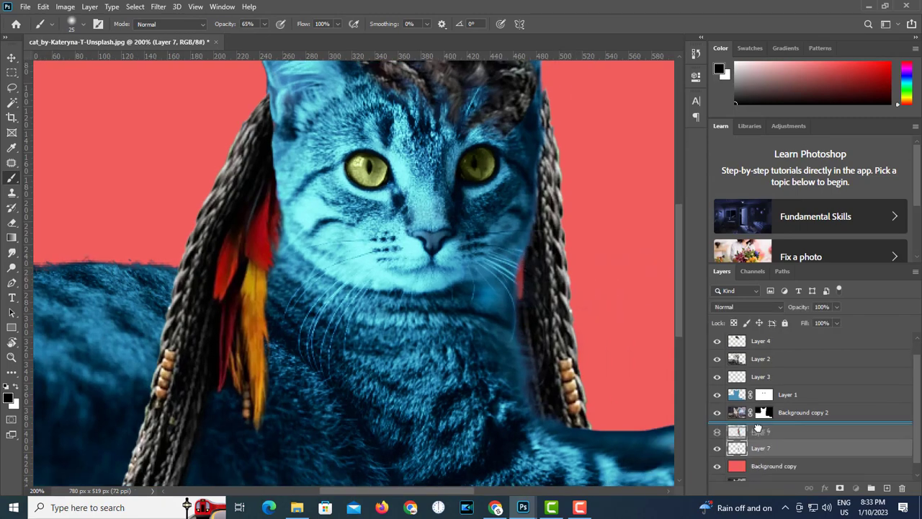
pyautogui.hotkey('ctrl', '-')
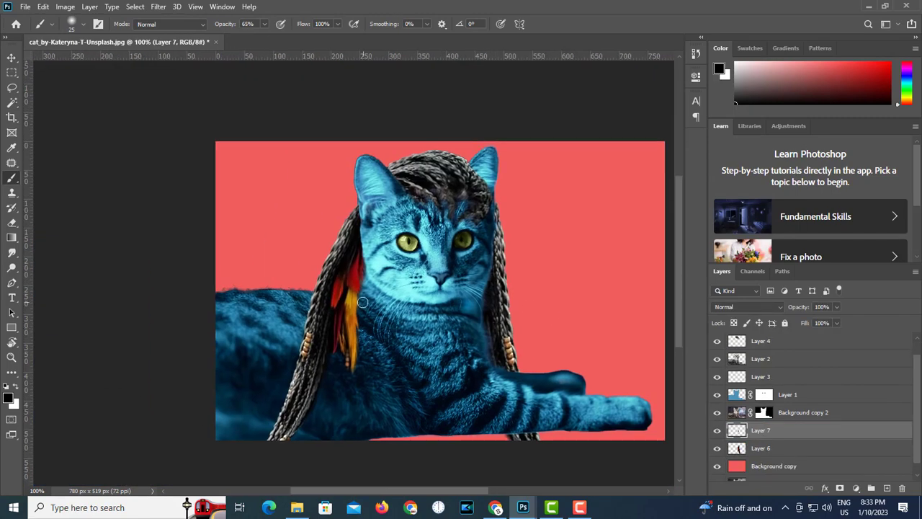
pyautogui.scroll(3, 360, 267)
pyautogui.scroll(-1, 741, 454)
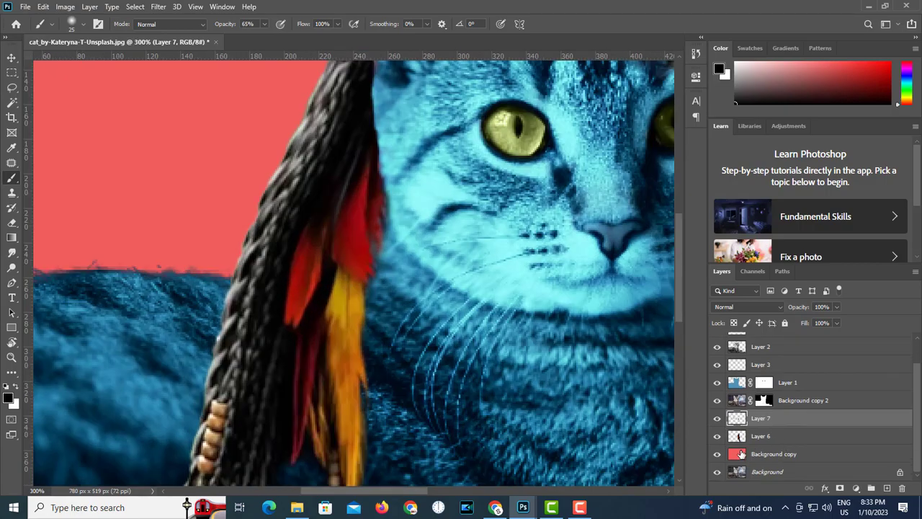
pyautogui.scroll(-2, 451, 368)
pyautogui.hotkey('ctrl', '-')
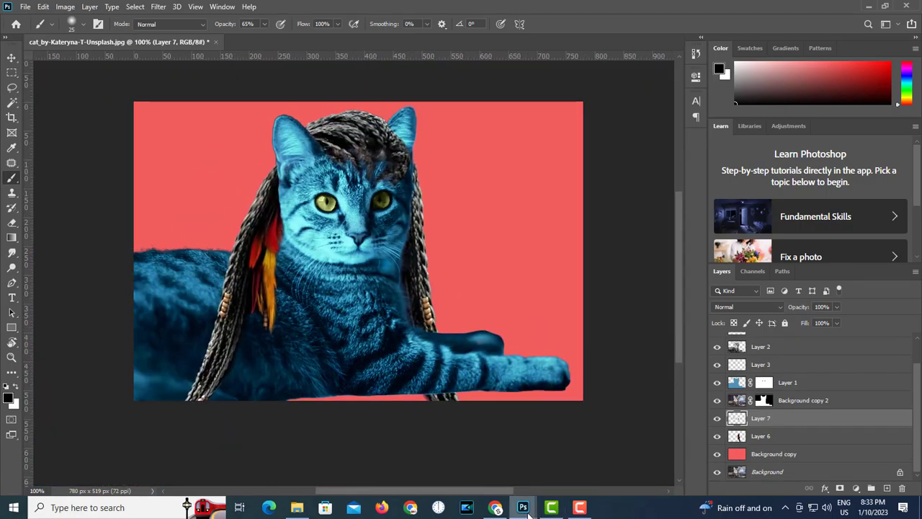
# Step: Select the black ear gauge in the Avatar image with a circular marquee
pyautogui.moveTo(523, 507)
pyautogui.click(597, 451)
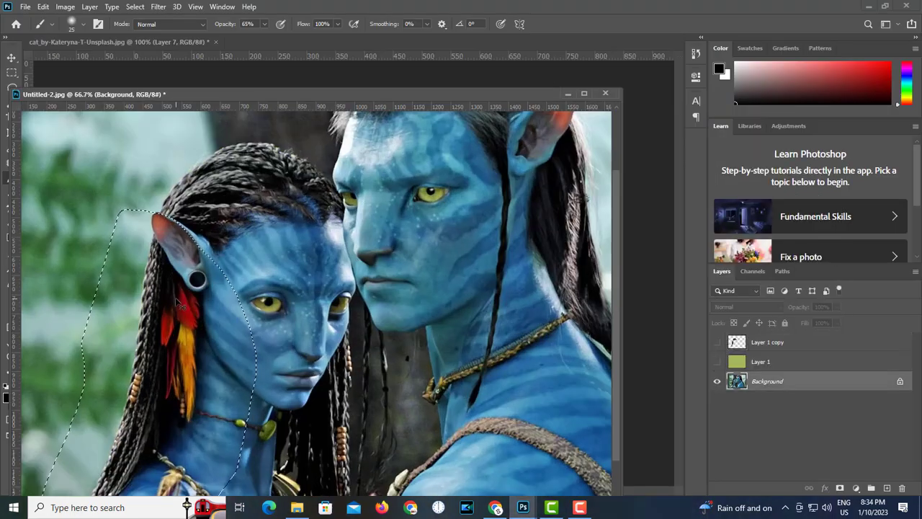
pyautogui.scroll(4, 177, 303)
pyautogui.press('m')
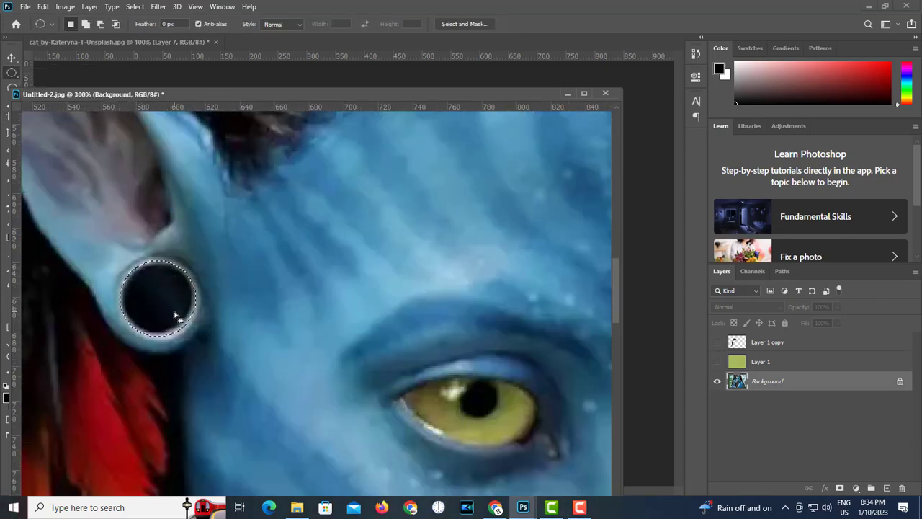
pyautogui.hotkey('ctrl', 't')
pyautogui.press('Return')
# Step: Move the gauge into the cat image on top and scale it to 55% onto the left ear
pyautogui.press('v')
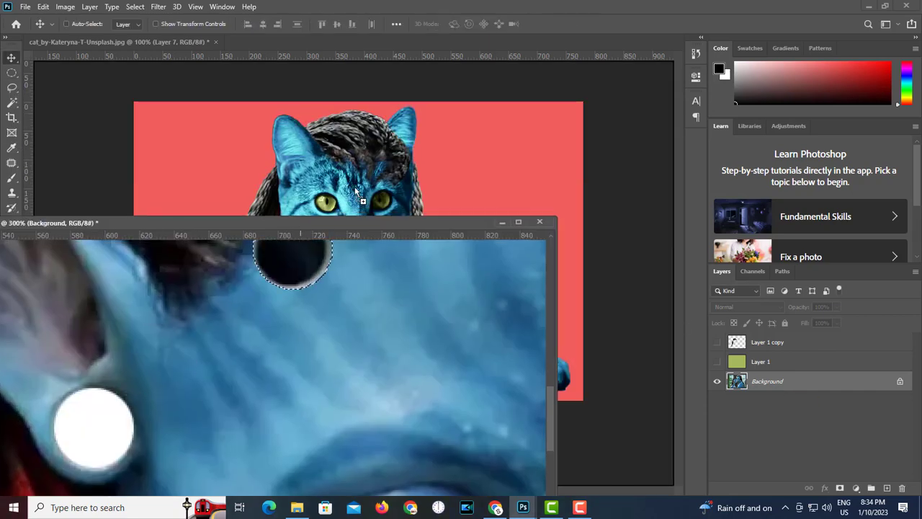
pyautogui.moveTo(82, 432); pyautogui.dragTo(354, 186)
pyautogui.hotkey('ctrl', 'shift', ']')
pyautogui.moveTo(407, 238)
pyautogui.mouseDown()
pyautogui.moveTo(395, 224)
pyautogui.moveTo(395, 189)
pyautogui.mouseUp()
pyautogui.hotkey('ctrl', '+')
pyautogui.hotkey('ctrl', 't')
pyautogui.click(500, 226)
pyautogui.moveTo(382, 129); pyautogui.dragTo(387, 207)
pyautogui.press('Return')
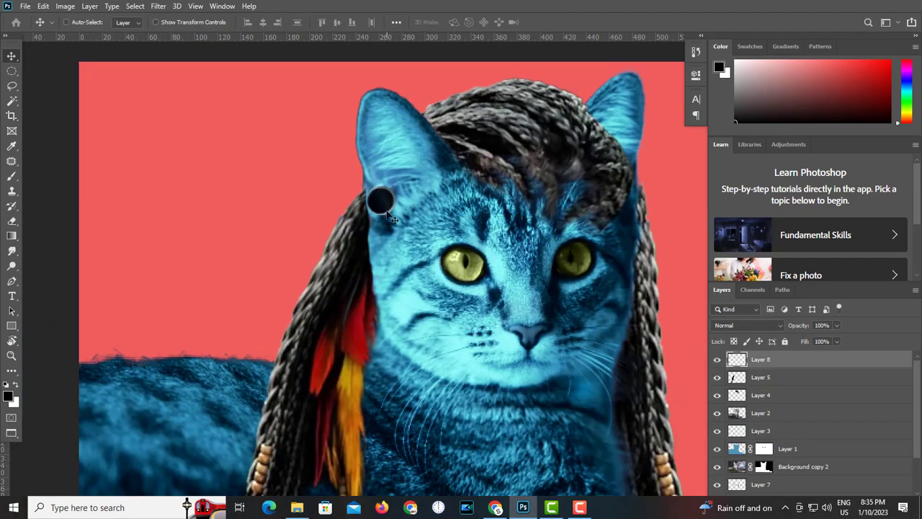
# Step: Duplicate the gauge onto the right ear, tucked behind the braids
pyautogui.scroll(-3, 385, 203)
pyautogui.scroll(3, 354, 206)
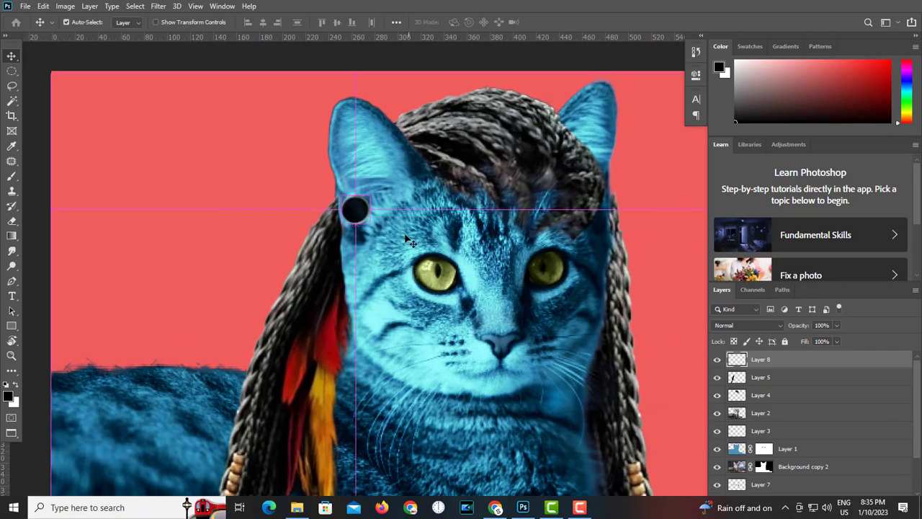
pyautogui.moveTo(354, 209); pyautogui.dragTo(591, 167)
pyautogui.hotkey('ctrl', '[')
pyautogui.hotkey('ctrl', '[')
pyautogui.hotkey('ctrl', '[')
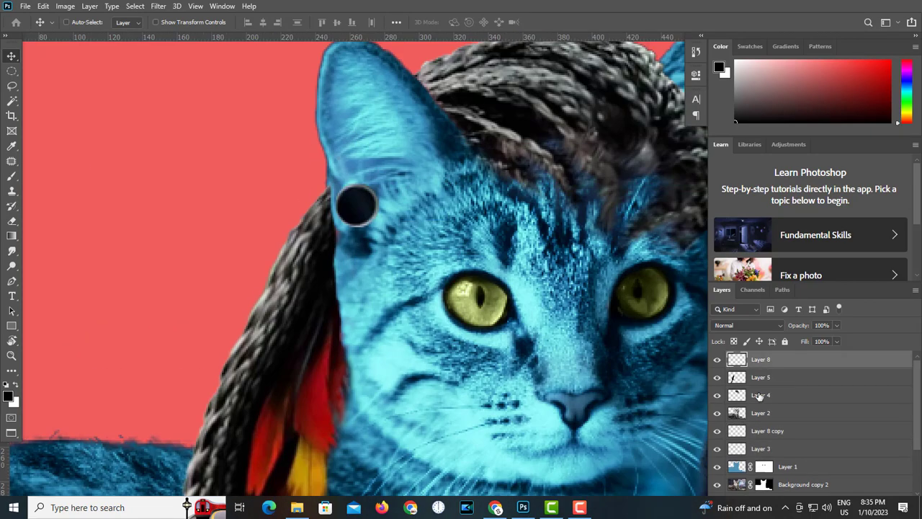
# Step: Add an empty Layer 9 for brush shading, then select Layer 4 at 100% view
pyautogui.click(870, 477)
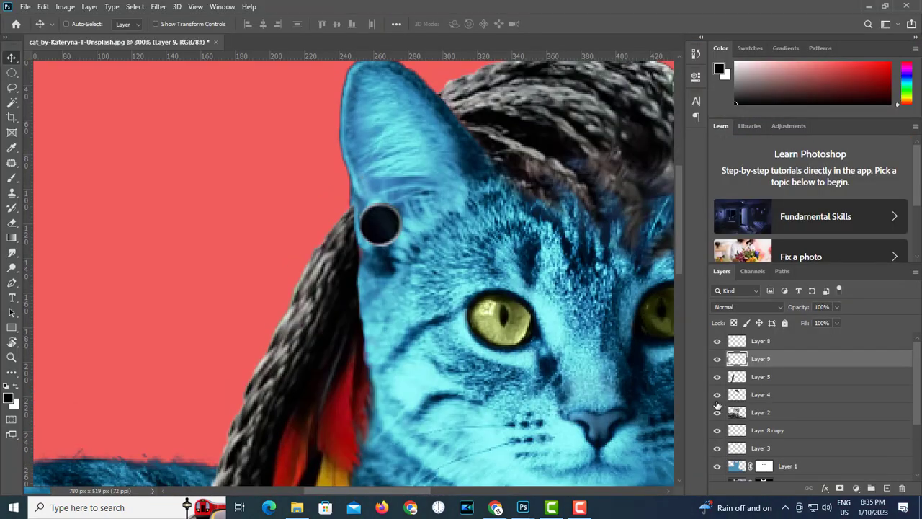
pyautogui.press('b')
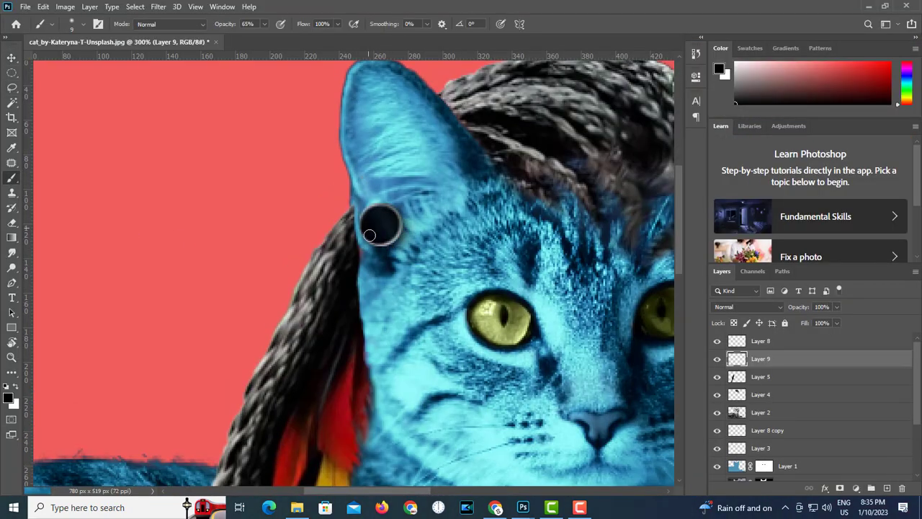
pyautogui.hotkey('ctrl', '-')
pyautogui.hotkey('ctrl', '-')
pyautogui.hotkey('ctrl', '-')
pyautogui.hotkey('ctrl', '1')
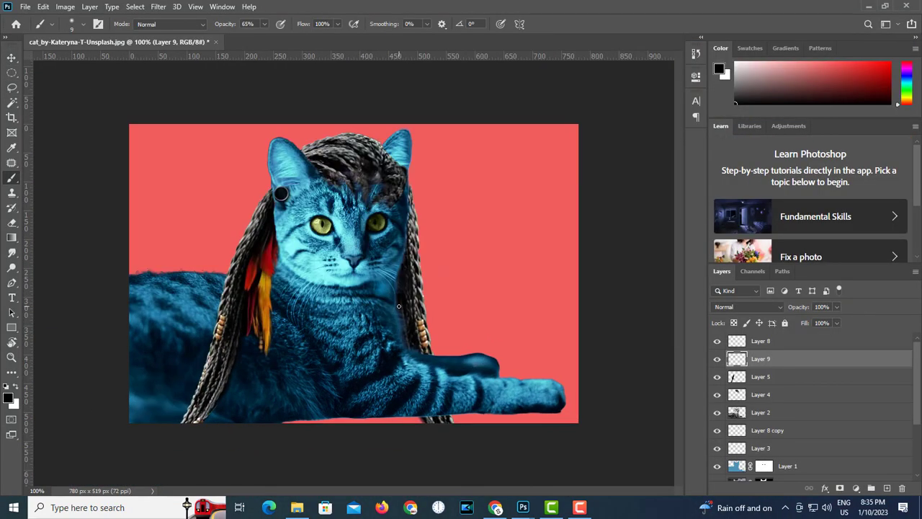
pyautogui.press('v')
pyautogui.keyDown('ctrl'); pyautogui.click(375, 269); pyautogui.keyUp('ctrl')
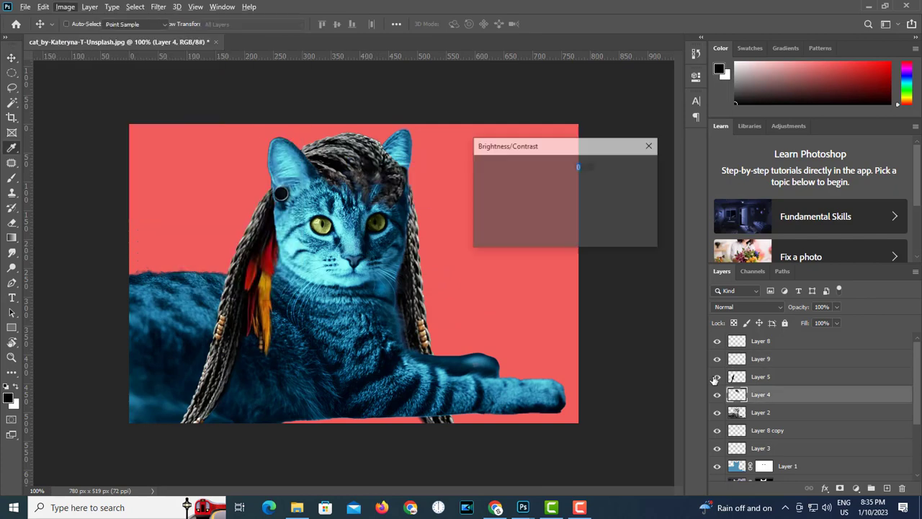
pyautogui.press('Escape')
pyautogui.hotkey('alt', 'i')
pyautogui.press('a')
pyautogui.press('c')
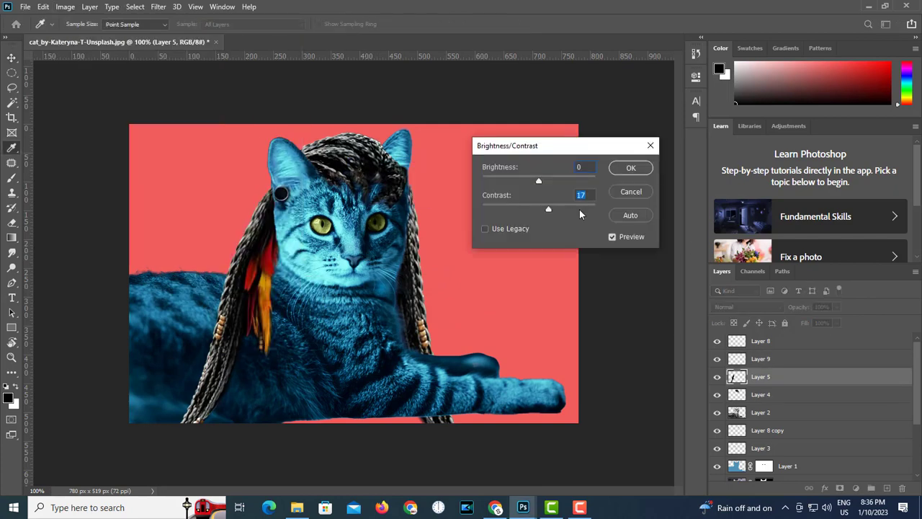
pyautogui.press('Escape')
pyautogui.keyDown('ctrl'); pyautogui.click(425, 309); pyautogui.keyUp('ctrl')
pyautogui.hotkey('alt', 'i')
pyautogui.press('a')
pyautogui.press('c')
pyautogui.press('Escape')
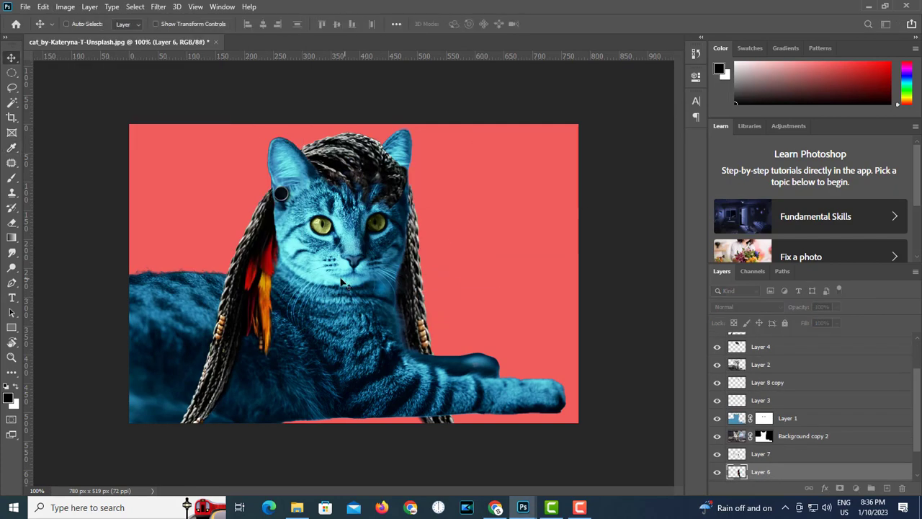
pyautogui.rightClick(243, 281)
pyautogui.click(260, 282)
pyautogui.press('m')
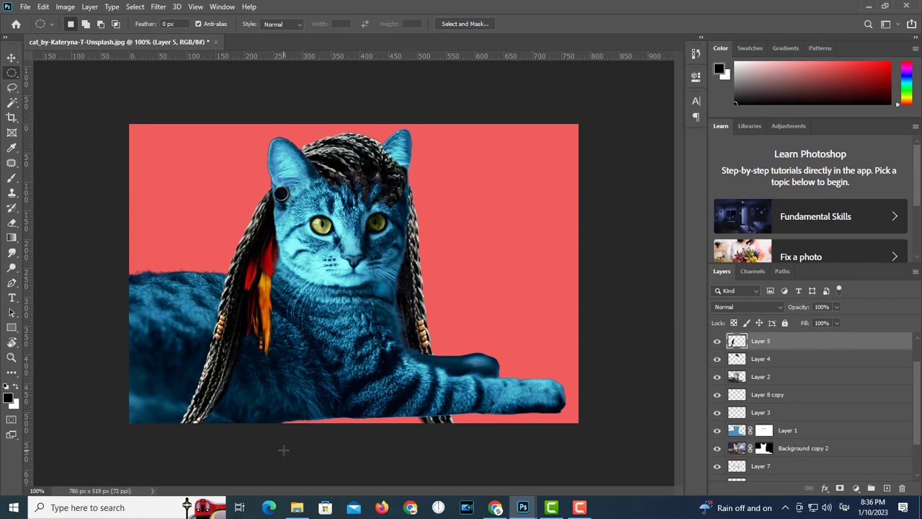
# Step: Liquify the selected left braid and its feathers downward so they hang along the cat's side
pyautogui.hotkey('shift', 'm')
pyautogui.moveTo(130, 124)
pyautogui.mouseDown()
pyautogui.moveTo(308, 424)
pyautogui.moveTo(324, 422)
pyautogui.mouseUp()
pyautogui.hotkey('ctrl', 'shift', 'x')
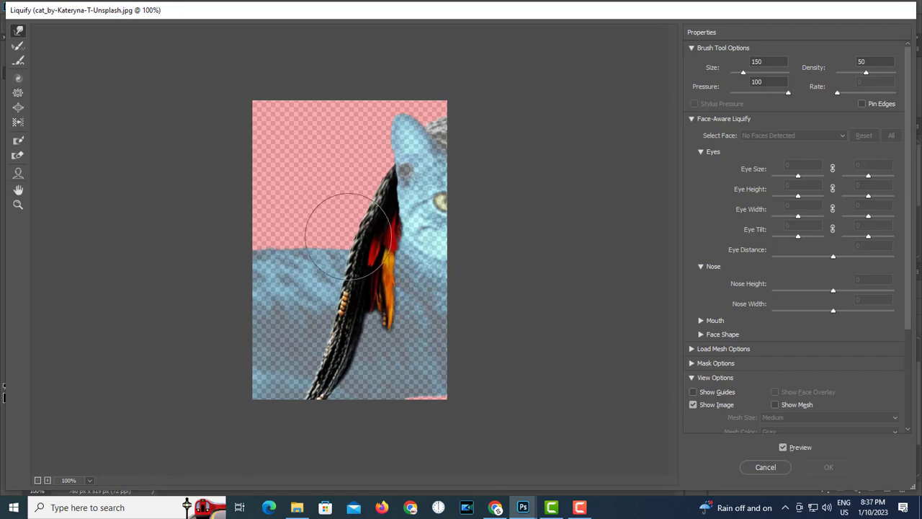
pyautogui.moveTo(348, 236); pyautogui.dragTo(329, 288)
pyautogui.moveTo(297, 404)
pyautogui.mouseDown()
pyautogui.moveTo(319, 422)
pyautogui.moveTo(309, 391)
pyautogui.moveTo(305, 401)
pyautogui.mouseUp()
pyautogui.press('Return')
pyautogui.hotkey('ctrl', 'd')
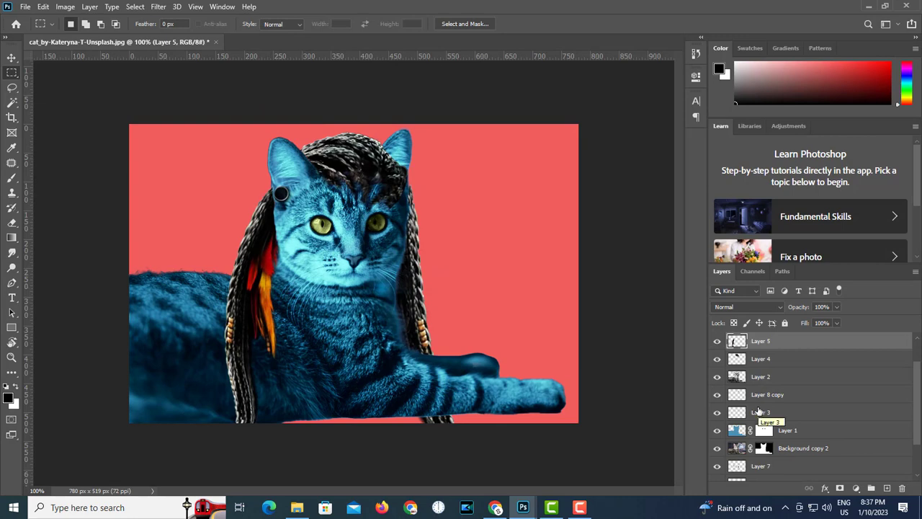
pyautogui.scroll(-3, 746, 447)
# Step: Hide the red Background copy fill to reveal the room photo, then ready the Brush on Layer 2
pyautogui.click(717, 454)
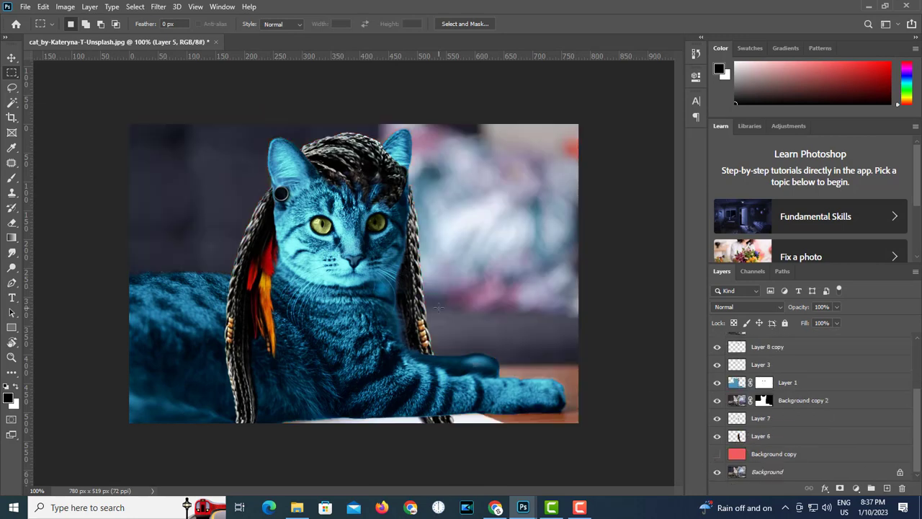
pyautogui.click(789, 471)
pyautogui.hotkey('shift', 'ctrl', 'alt', 'n')
pyautogui.press('b')
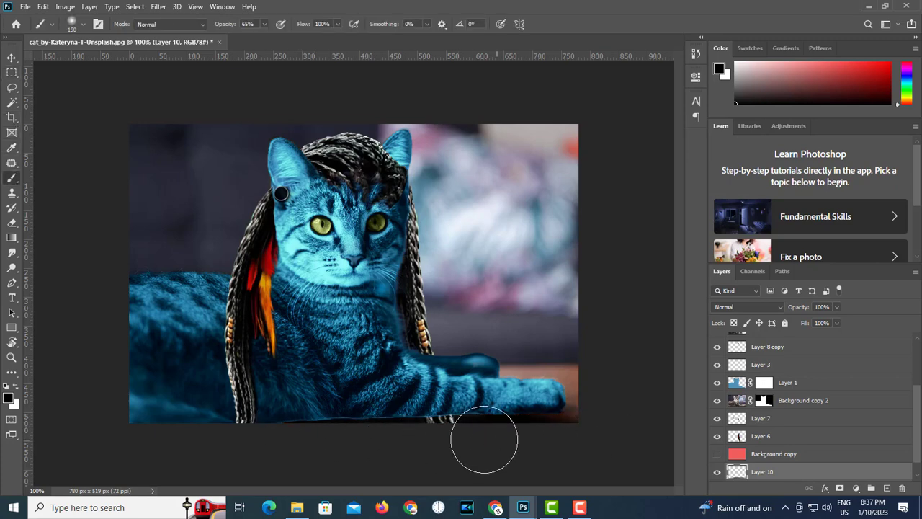
pyautogui.hotkey('ctrl', 'z')
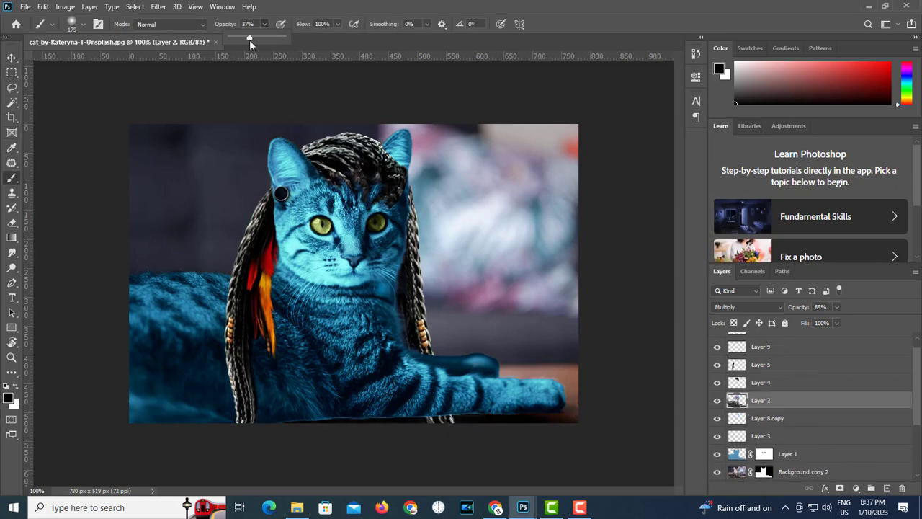
# Step: Darken the cat's bottom edge at 42% opacity and move Layer 2 to the top of the stack
pyautogui.moveTo(250, 43); pyautogui.dragTo(254, 44)
pyautogui.moveTo(185, 436); pyautogui.dragTo(549, 436)
pyautogui.press('[')
pyautogui.press('[')
pyautogui.press('[')
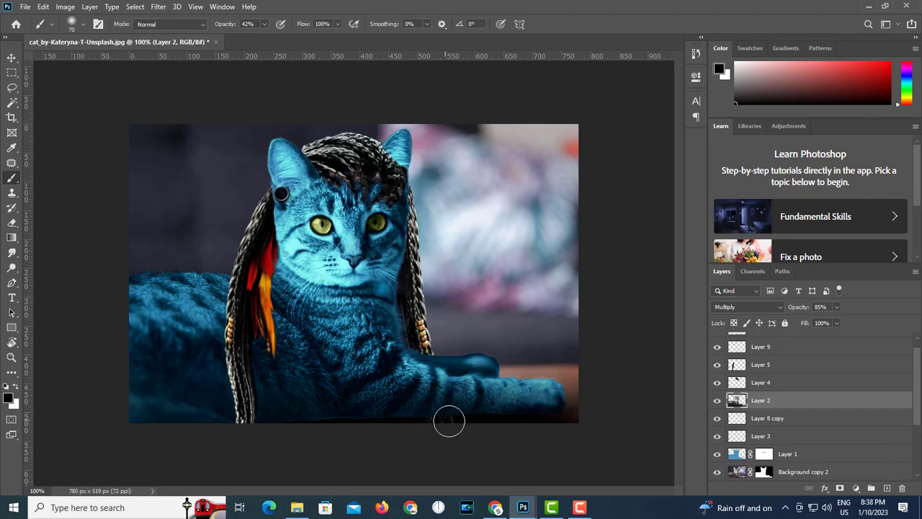
pyautogui.hotkey('shift', 'ctrl', ']')
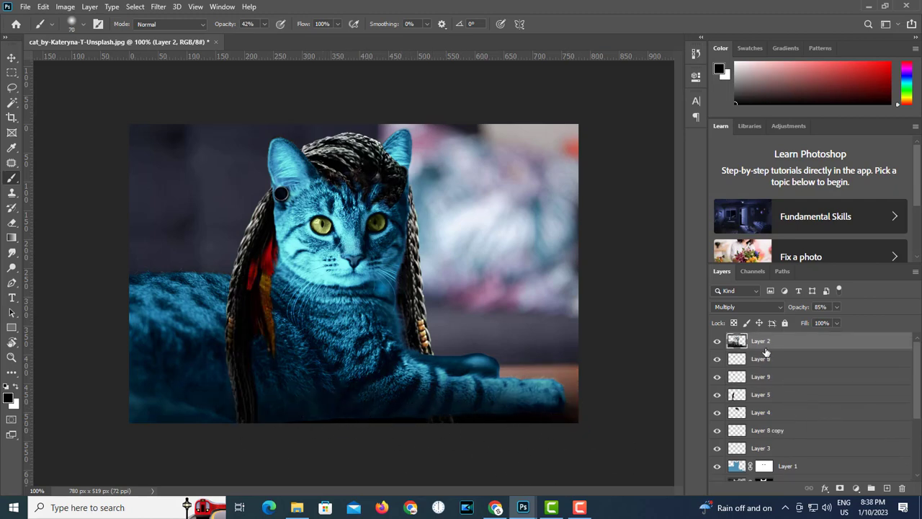
pyautogui.click(886, 487)
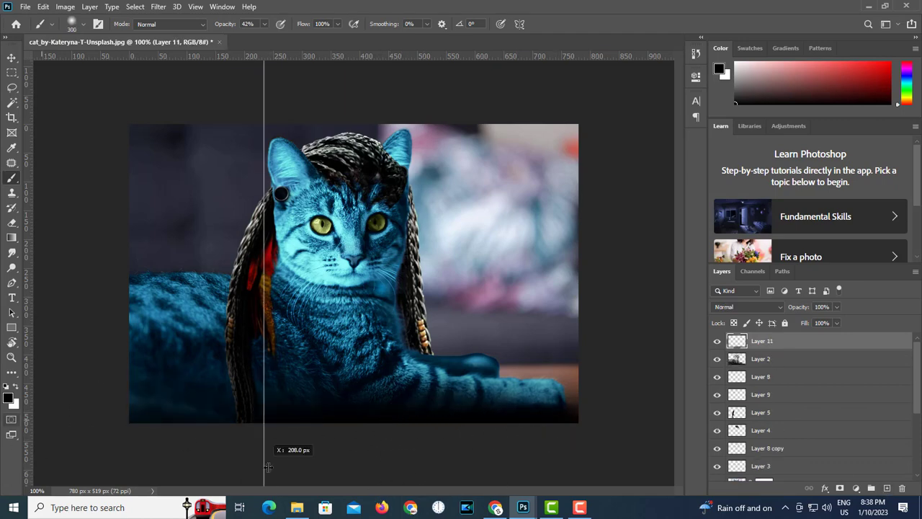
# Step: Set black as the paint colour and enlarge the soft brush
pyautogui.moveTo(25, 432); pyautogui.dragTo(267, 432)
pyautogui.hotkey('ctrl', 'z')
pyautogui.press('x')
pyautogui.press(']')
pyautogui.press(']')
pyautogui.press(']')
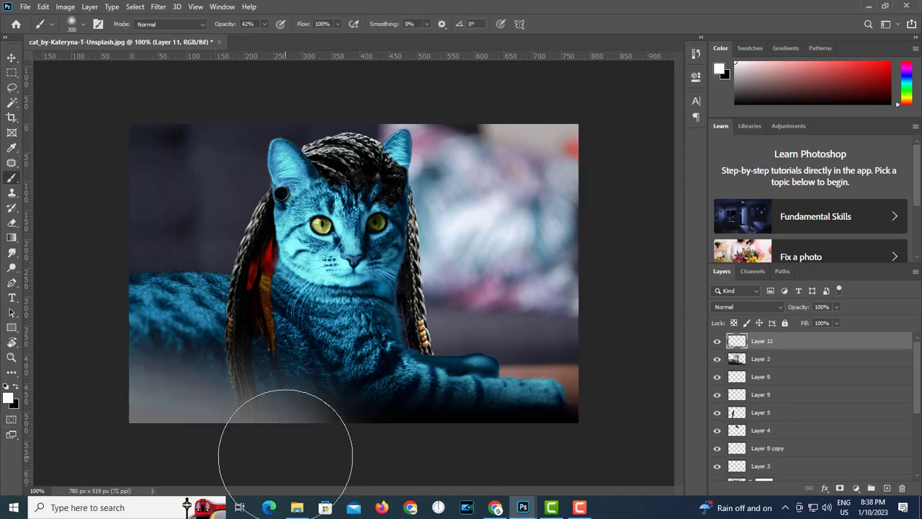
pyautogui.click(14, 388)
pyautogui.hotkey('ctrl', '-')
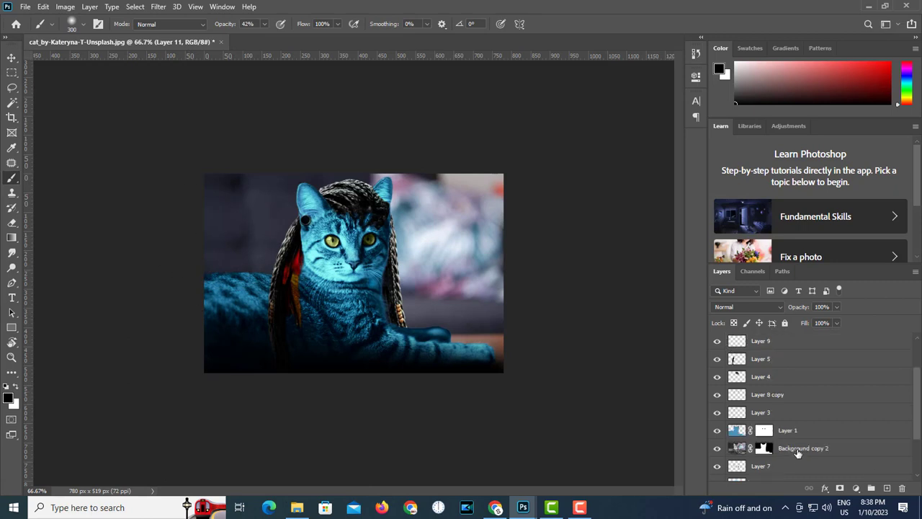
pyautogui.scroll(-3, 792, 403)
# Step: On Layer 10, paint the room edges dark with a 500 px brush for a vignette
pyautogui.click(791, 454)
pyautogui.press(']')
pyautogui.press(']')
pyautogui.press(']')
pyautogui.press('[')
pyautogui.press('[')
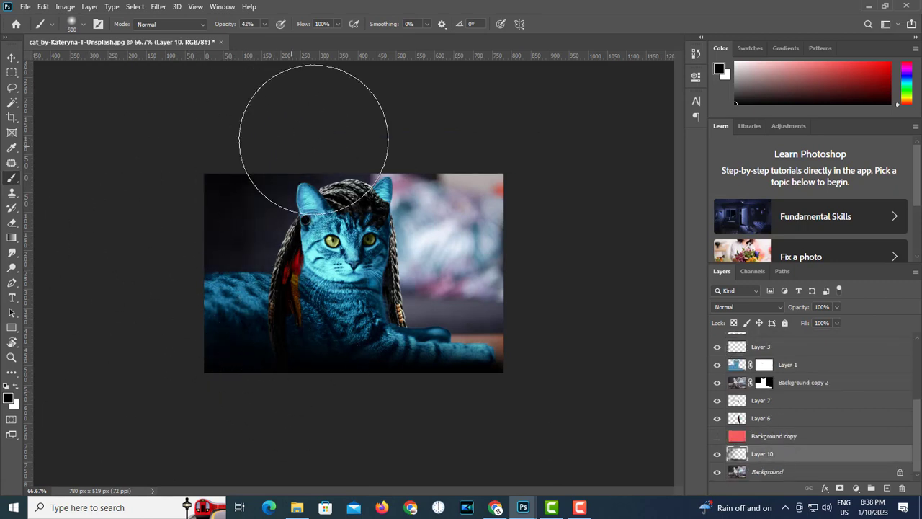
pyautogui.moveTo(299, 128); pyautogui.dragTo(538, 345)
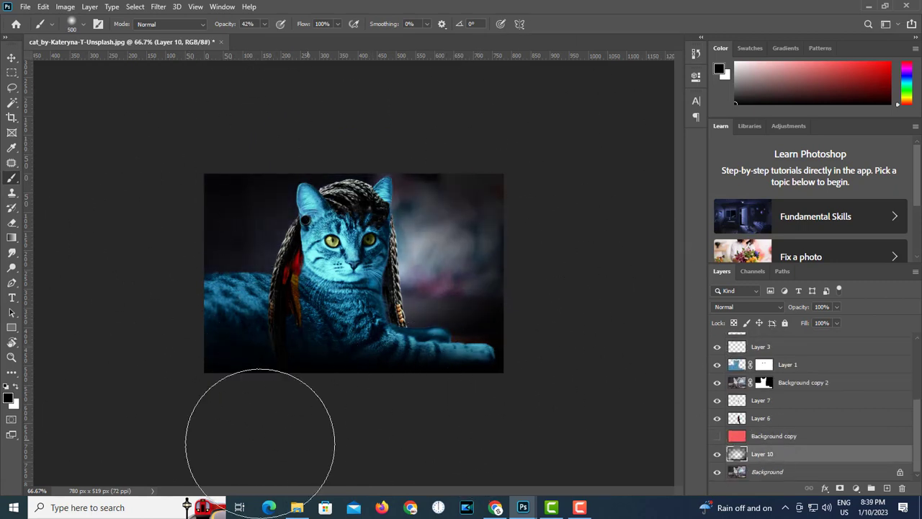
pyautogui.press('v')
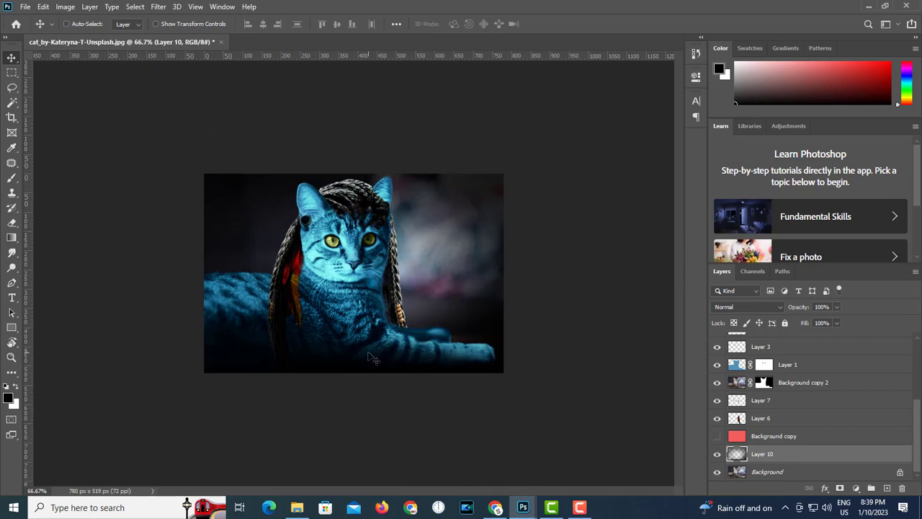
pyautogui.hotkey('ctrl', '+')
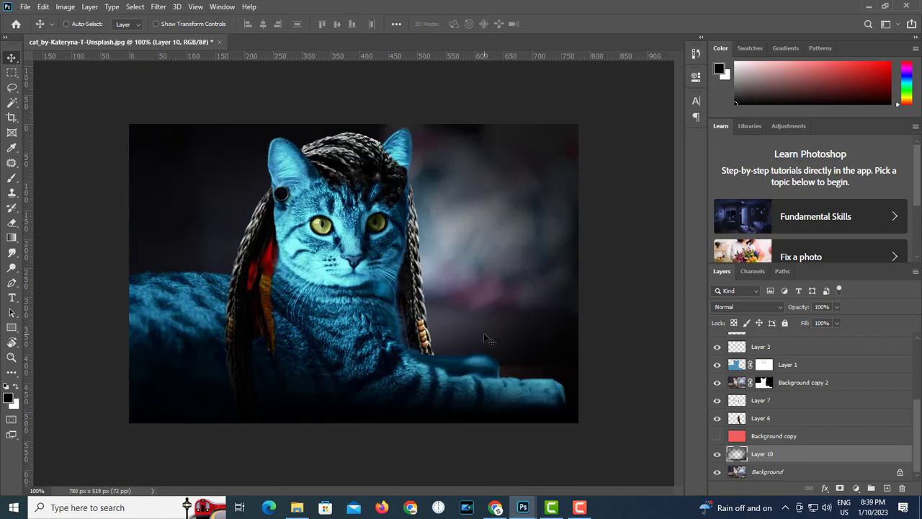